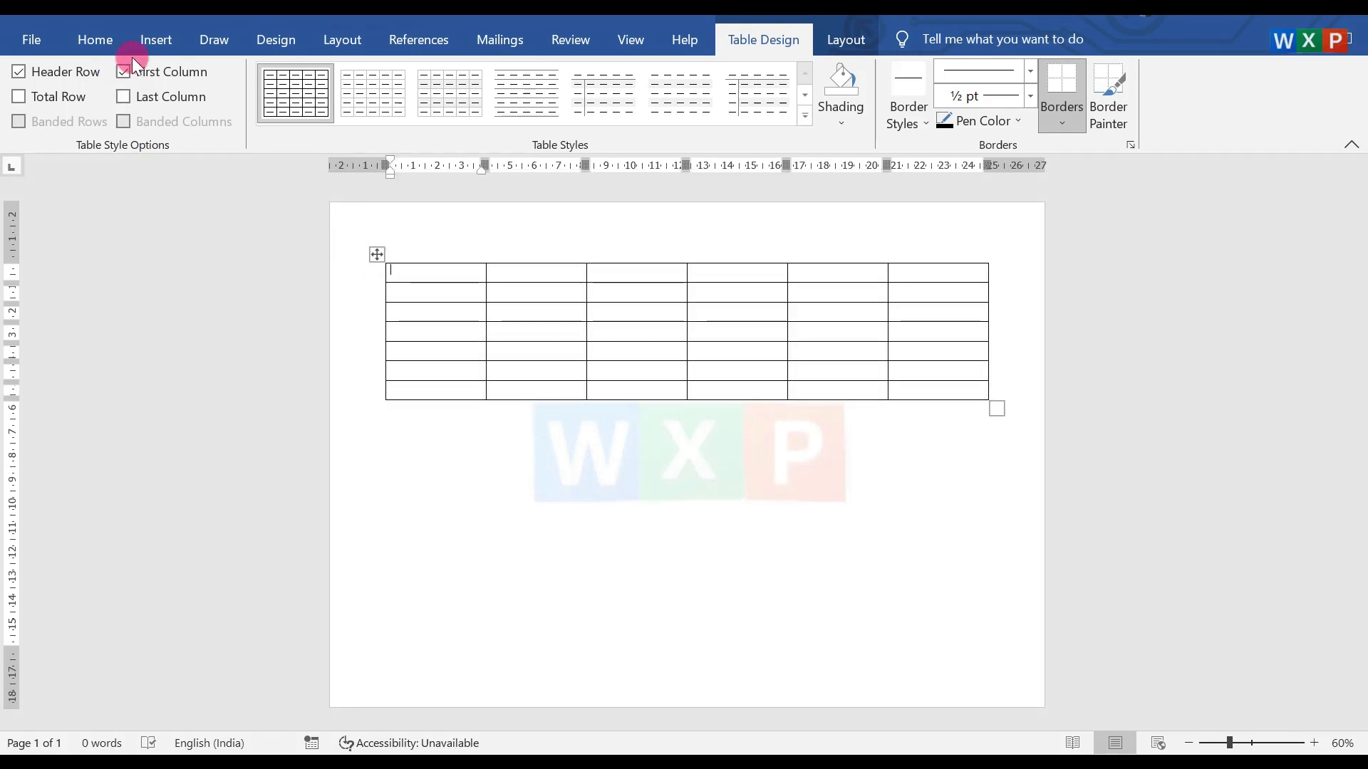
Undo the existing six-column table and insert a table with 5 columns and 10 rows through the table size settings.
key("ctrl+z")
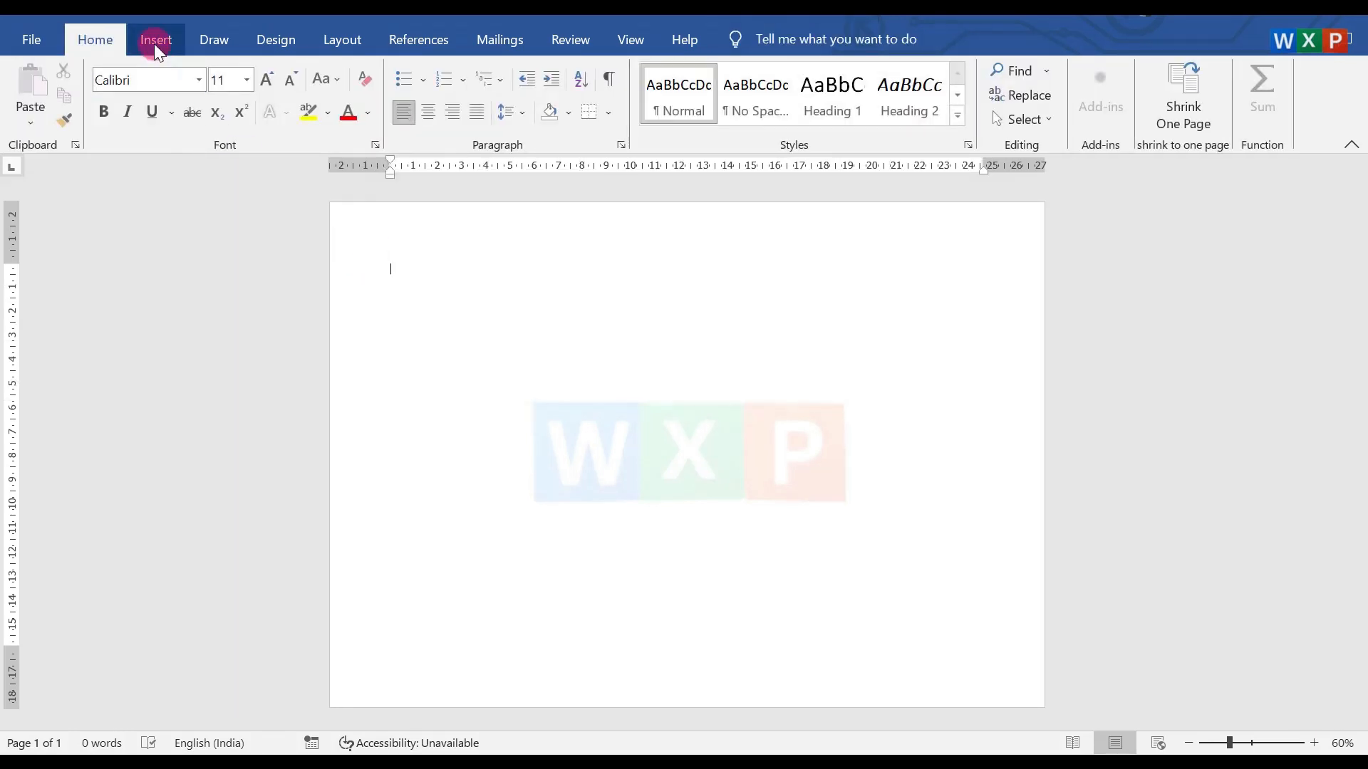
left_click(155, 43)
left_click(159, 112)
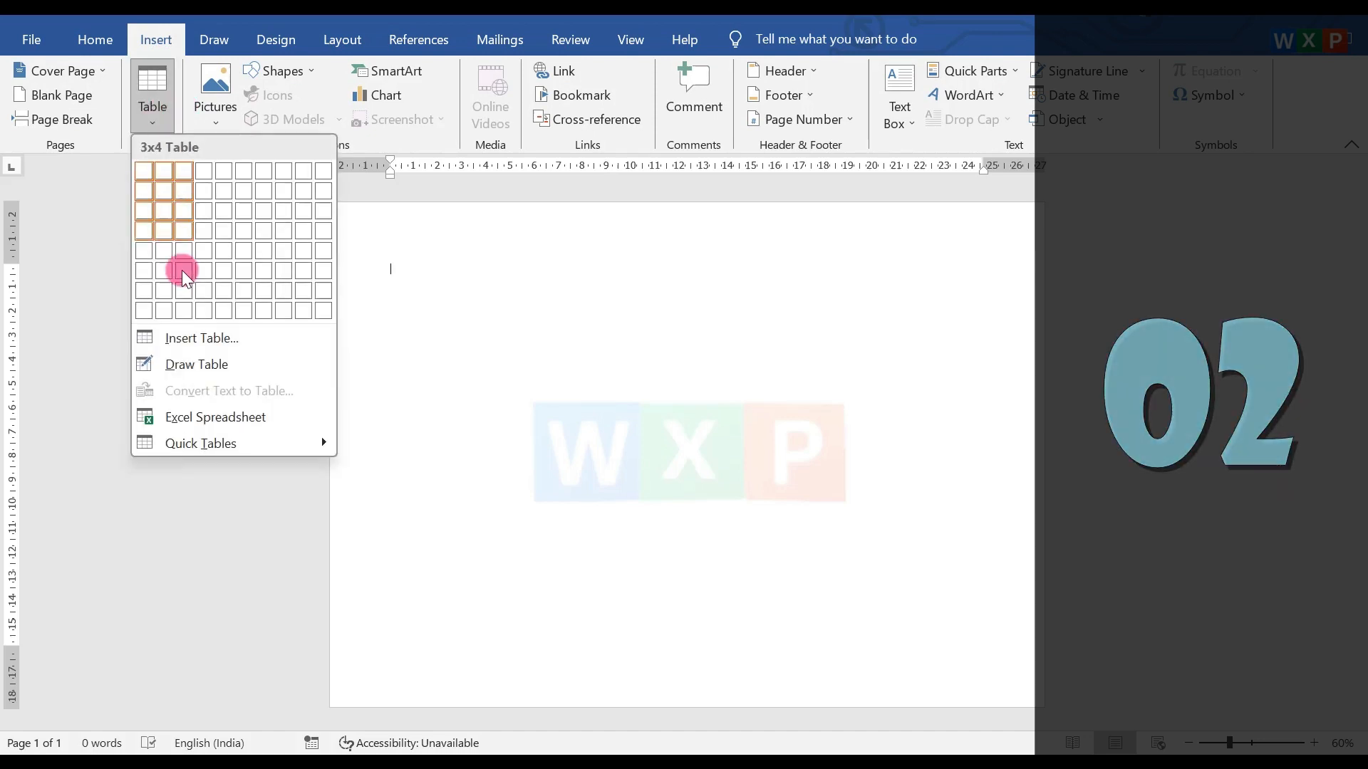
left_click(187, 332)
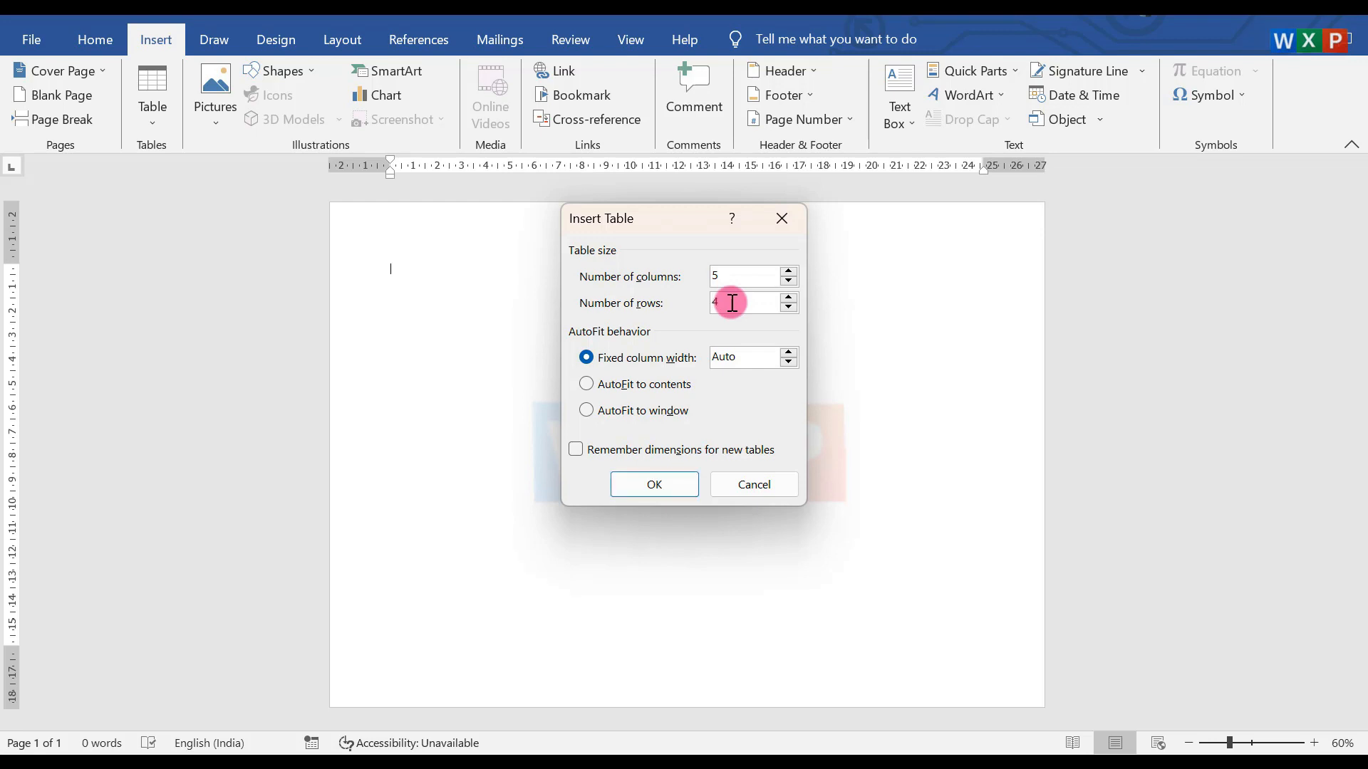
left_click(651, 485)
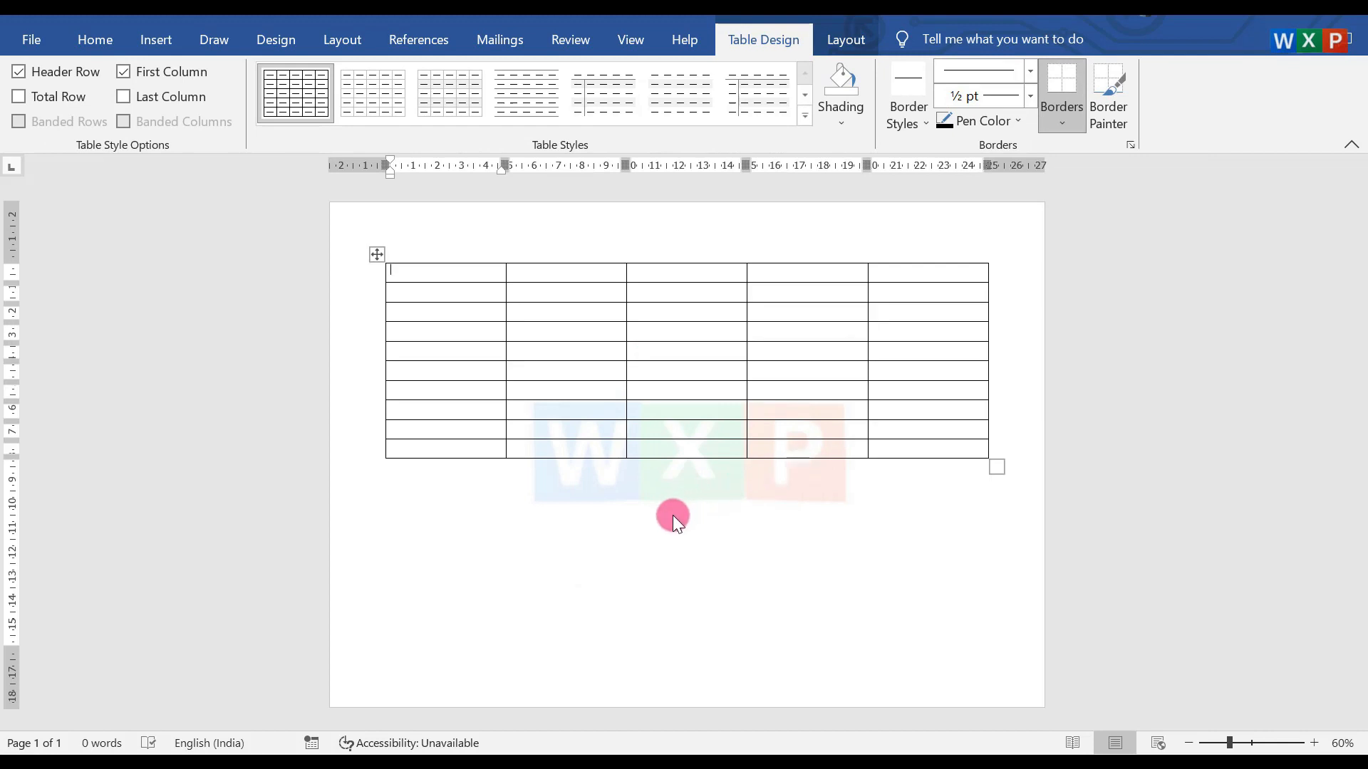
Undo the five-column table and draw a table outline by hand, about 16.7 cm wide and 8 cm high.
key("ctrl+z")
left_click(153, 37)
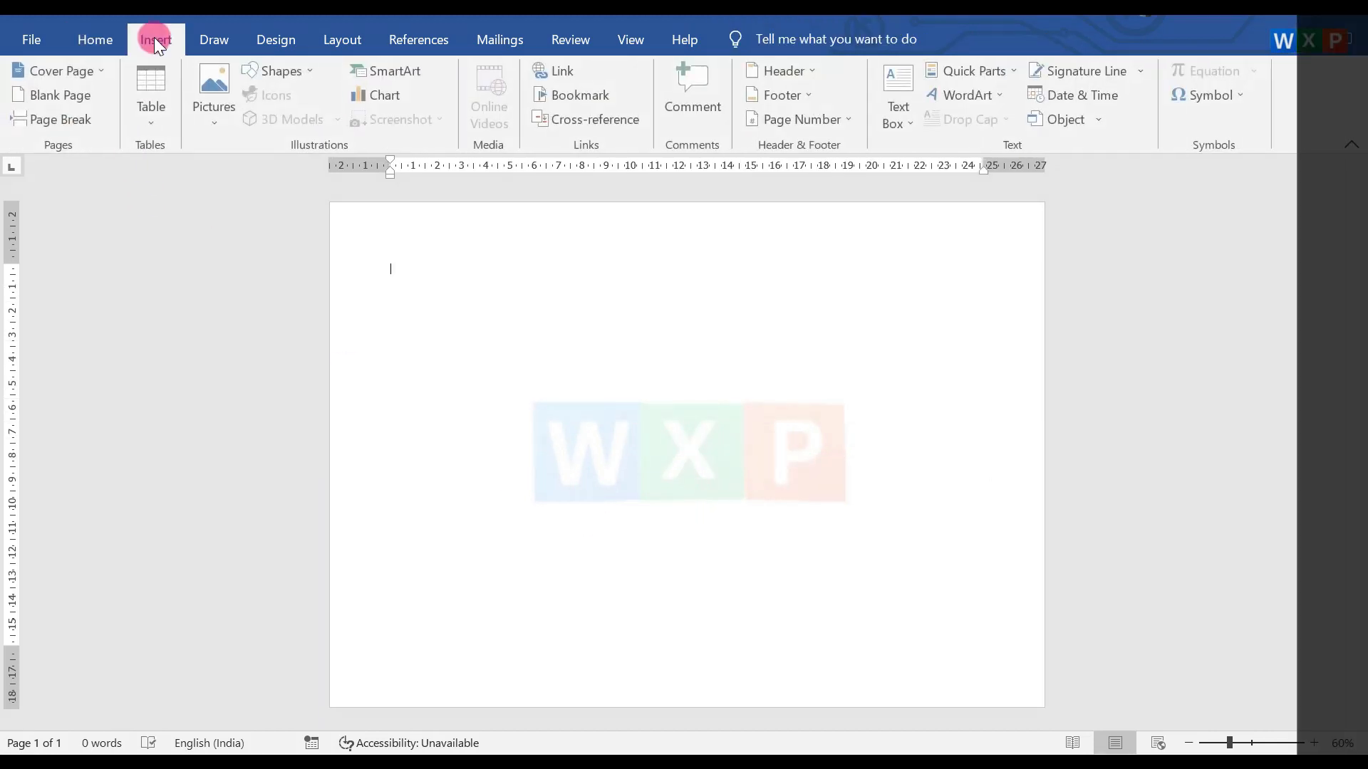
left_click(160, 117)
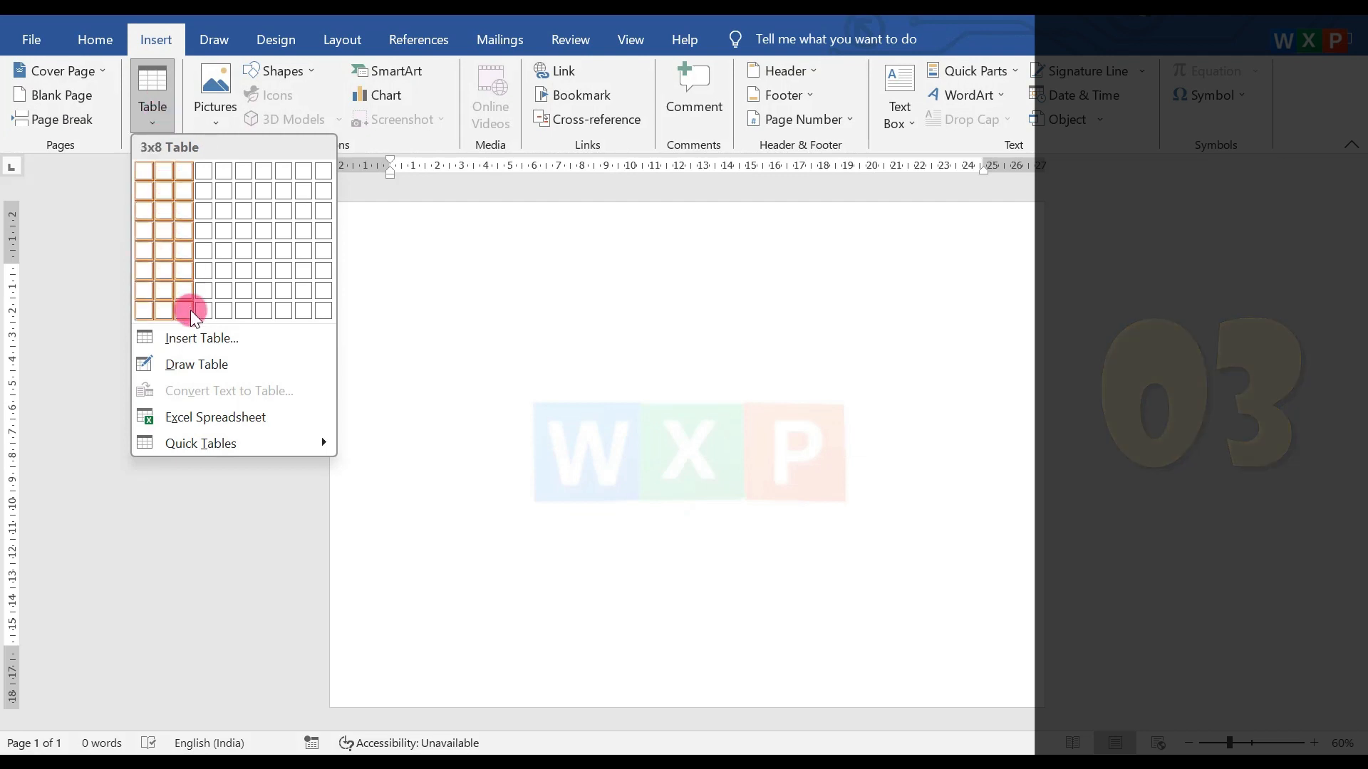
left_click(196, 362)
mouse_move(411, 311)
left_mouse_down()
mouse_move(777, 314)
mouse_move(815, 505)
left_mouse_up()
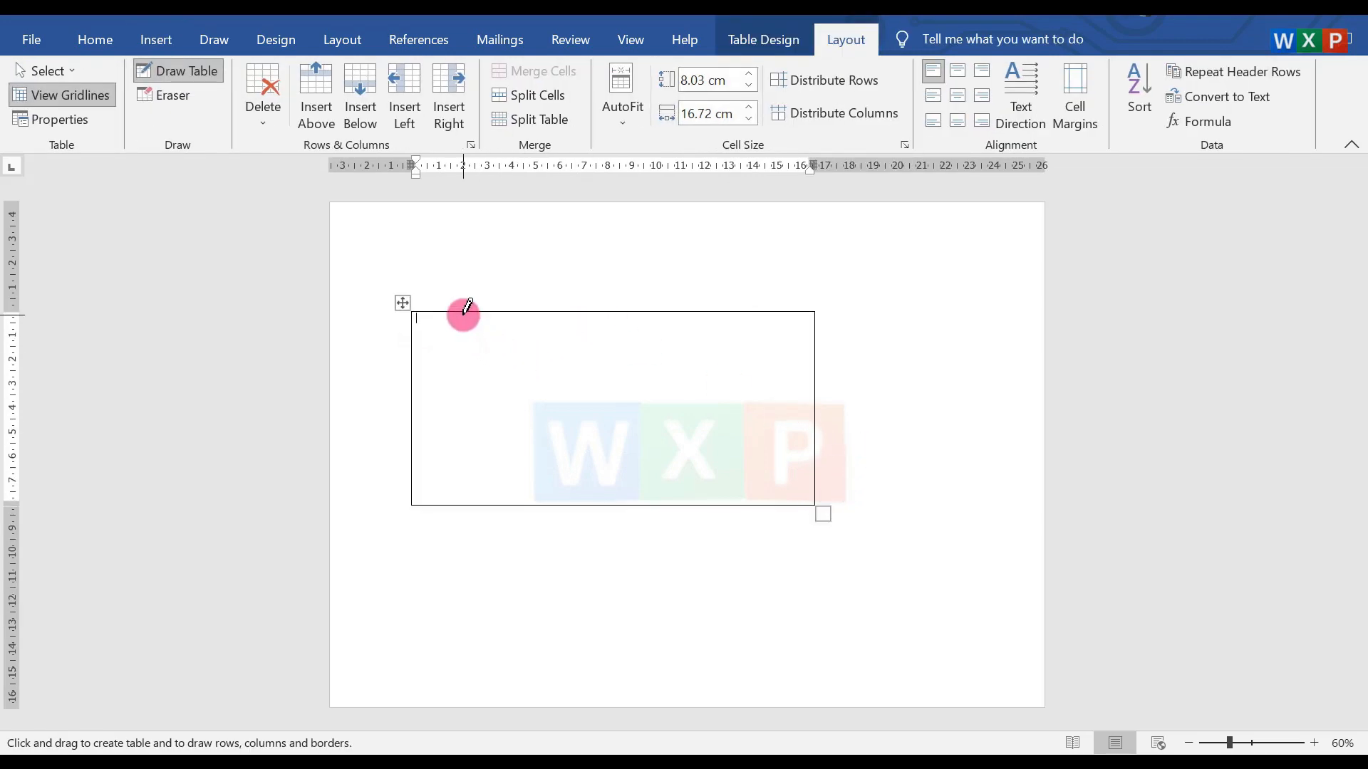
Draw two vertical and three horizontal lines inside the outline to divide it into three columns and four rows.
left_click_drag(512, 312, 510, 503)
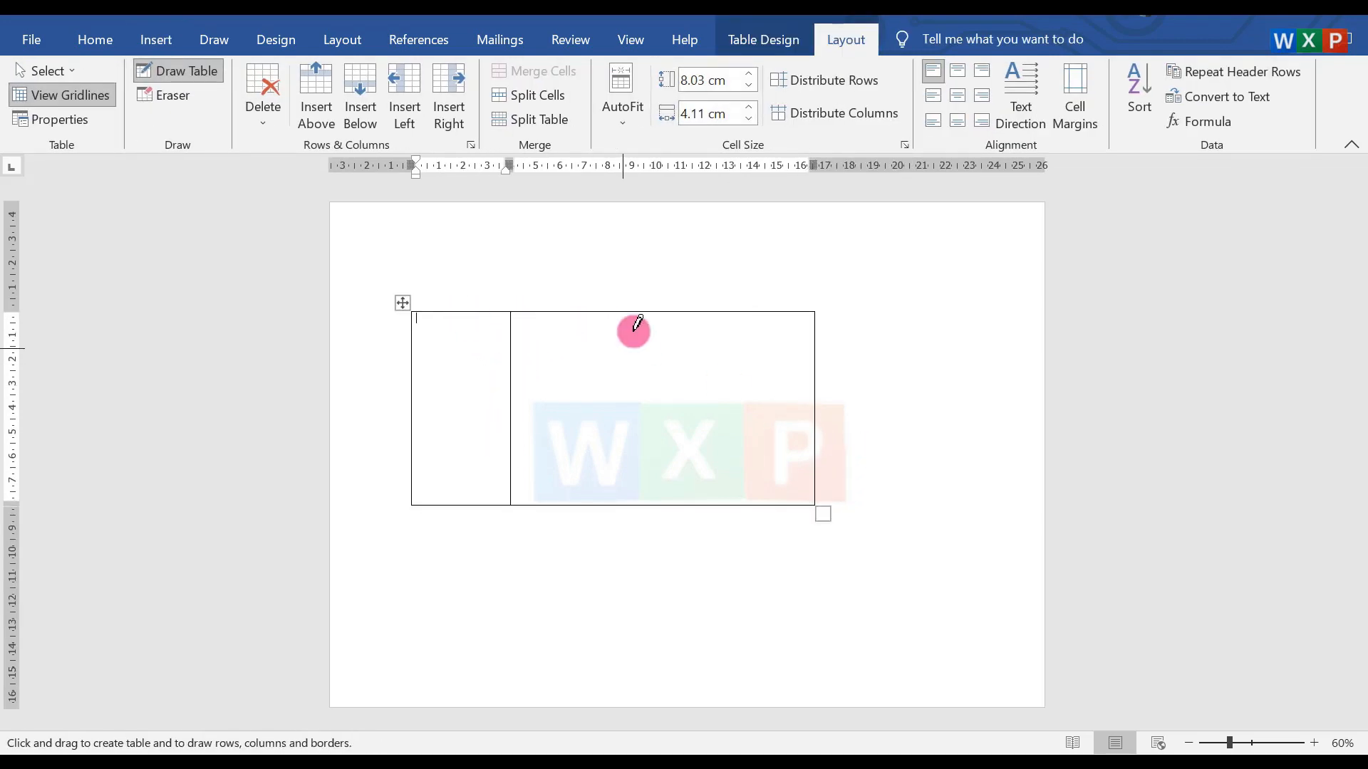
left_click_drag(657, 311, 655, 504)
mouse_move(413, 340)
left_mouse_down()
mouse_move(769, 308)
mouse_move(790, 343)
left_mouse_up()
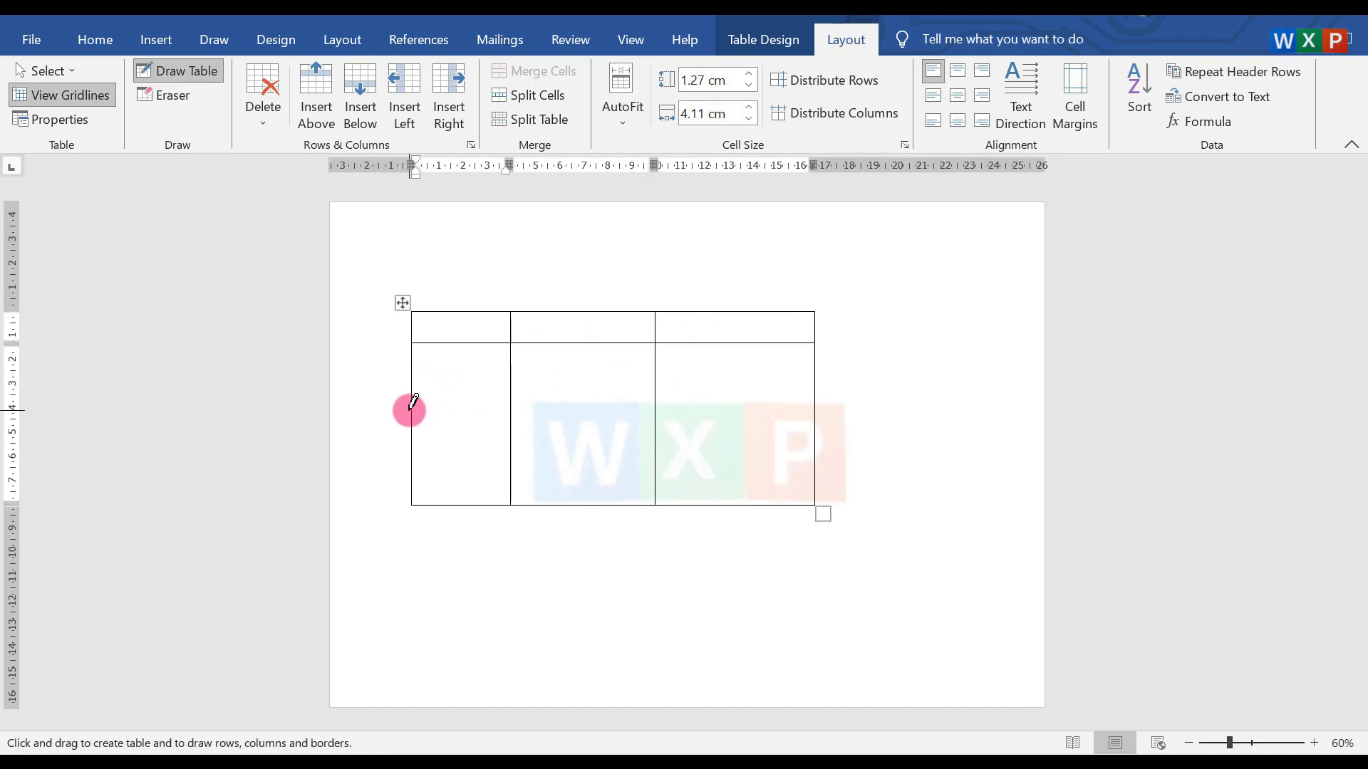
mouse_move(414, 406)
left_mouse_down()
mouse_move(620, 386)
mouse_move(800, 405)
left_mouse_up()
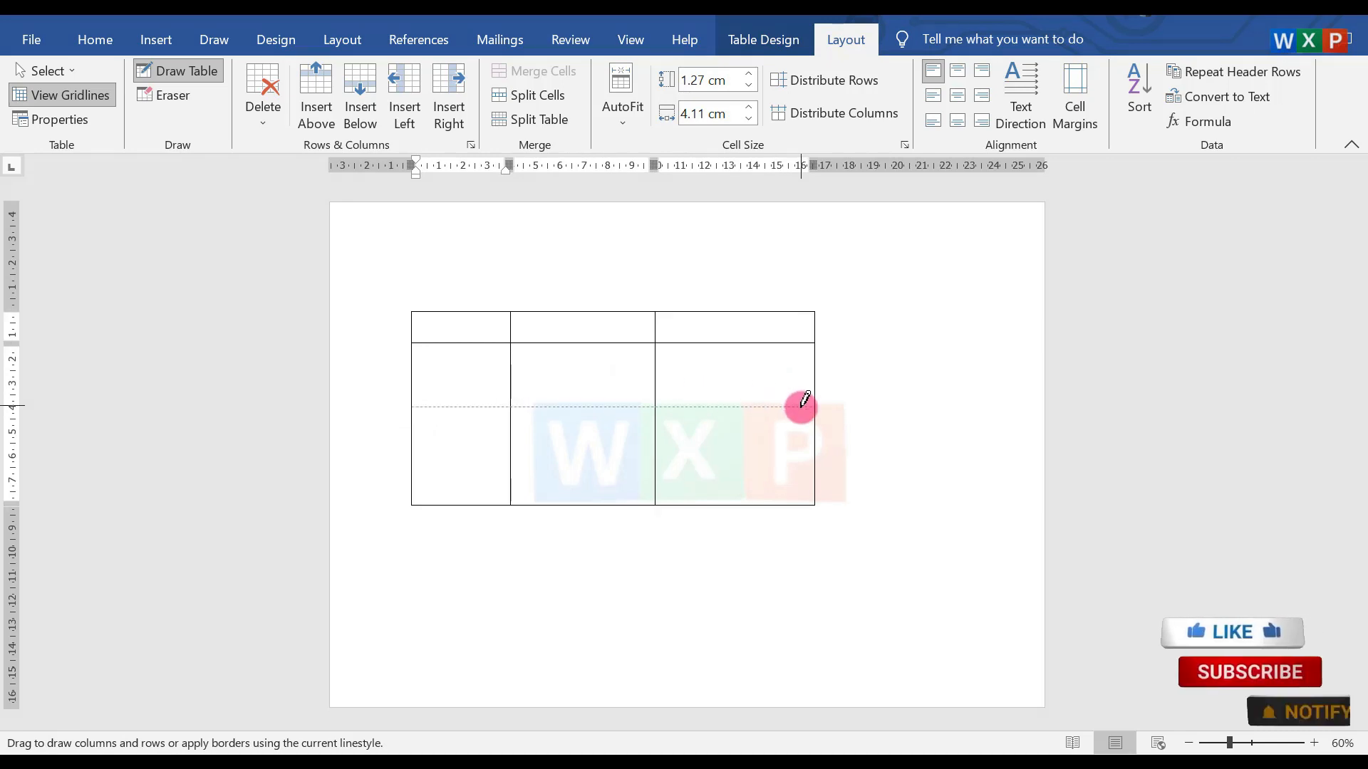
left_click_drag(412, 463, 801, 456)
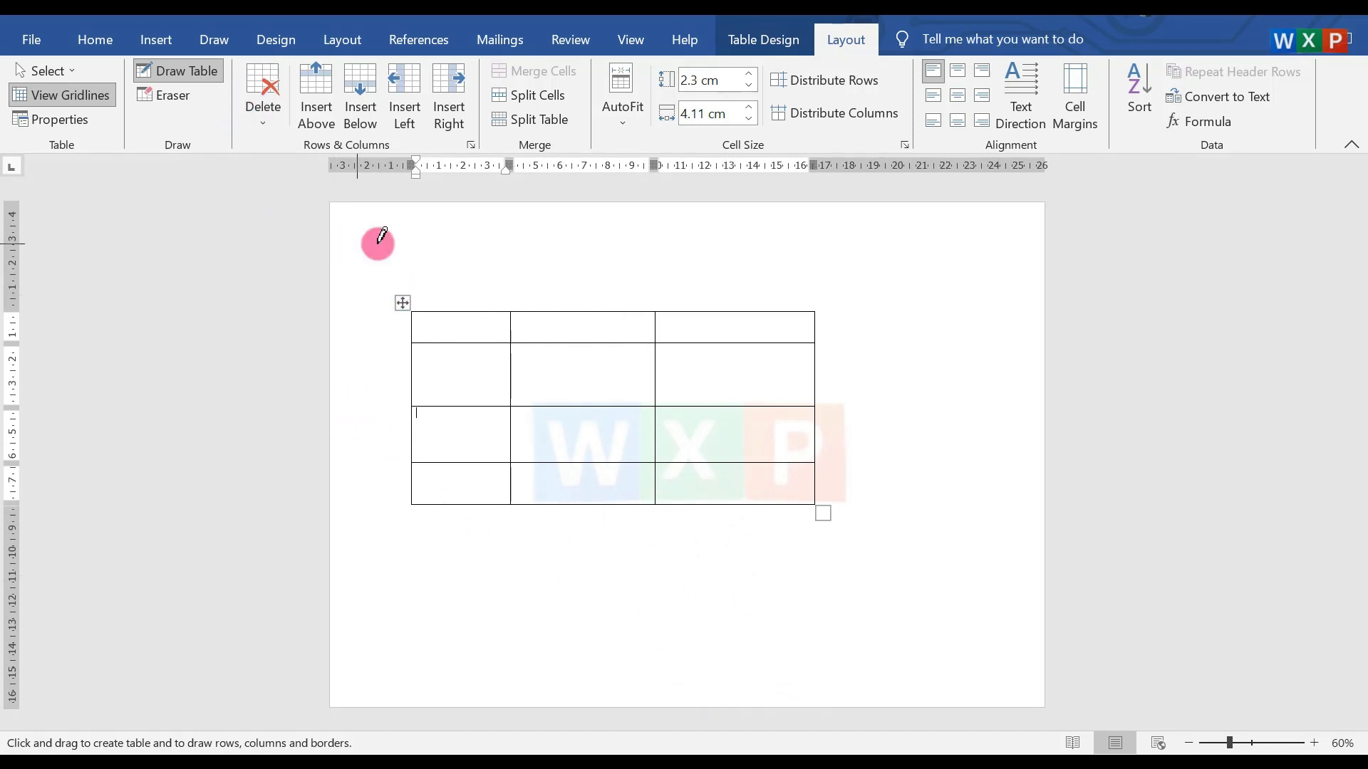
Stop drawing and move the hand-drawn table toward the middle of the page.
key("Escape")
left_click_drag(406, 303, 494, 324)
left_click(592, 563)
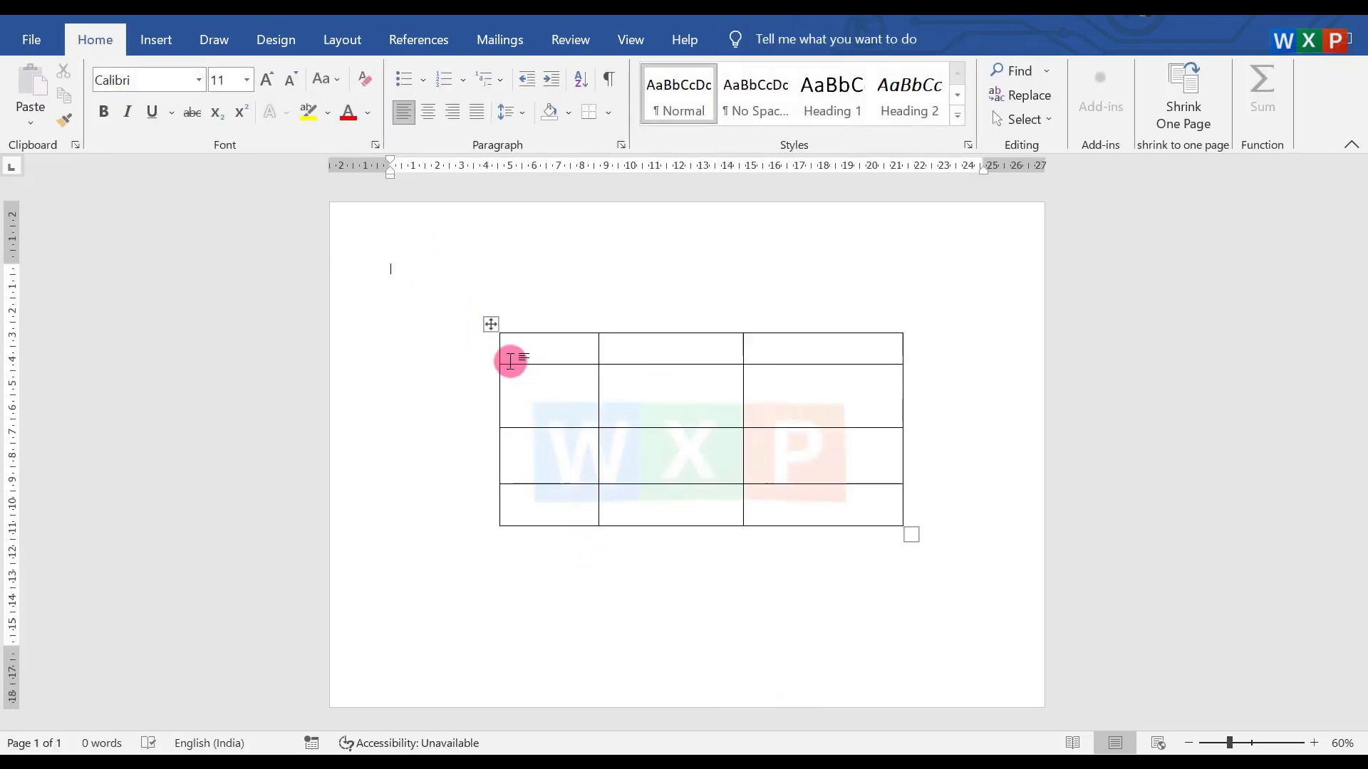
Undo the hand-drawn table completely and insert the built-in Calendar 1 quick table.
key("ctrl+z")
key("ctrl+z")
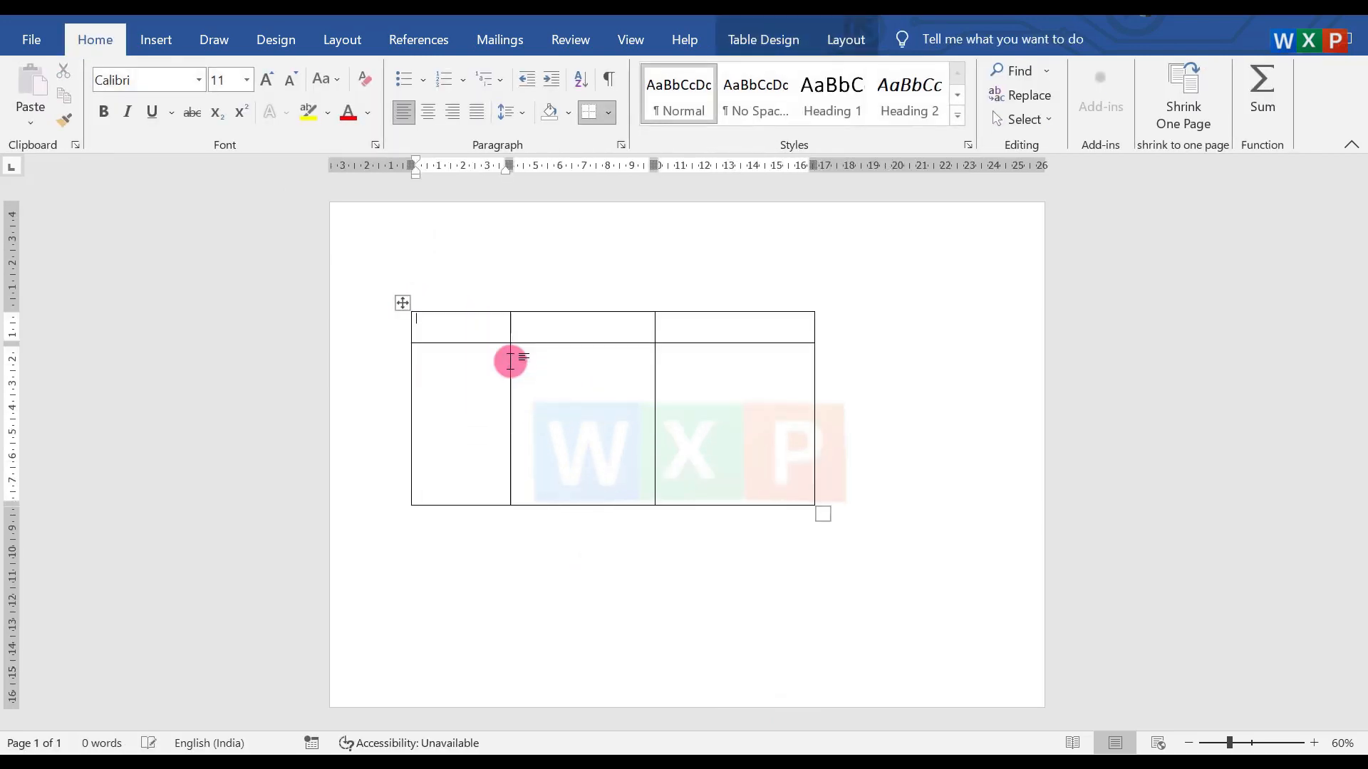
key("ctrl+z")
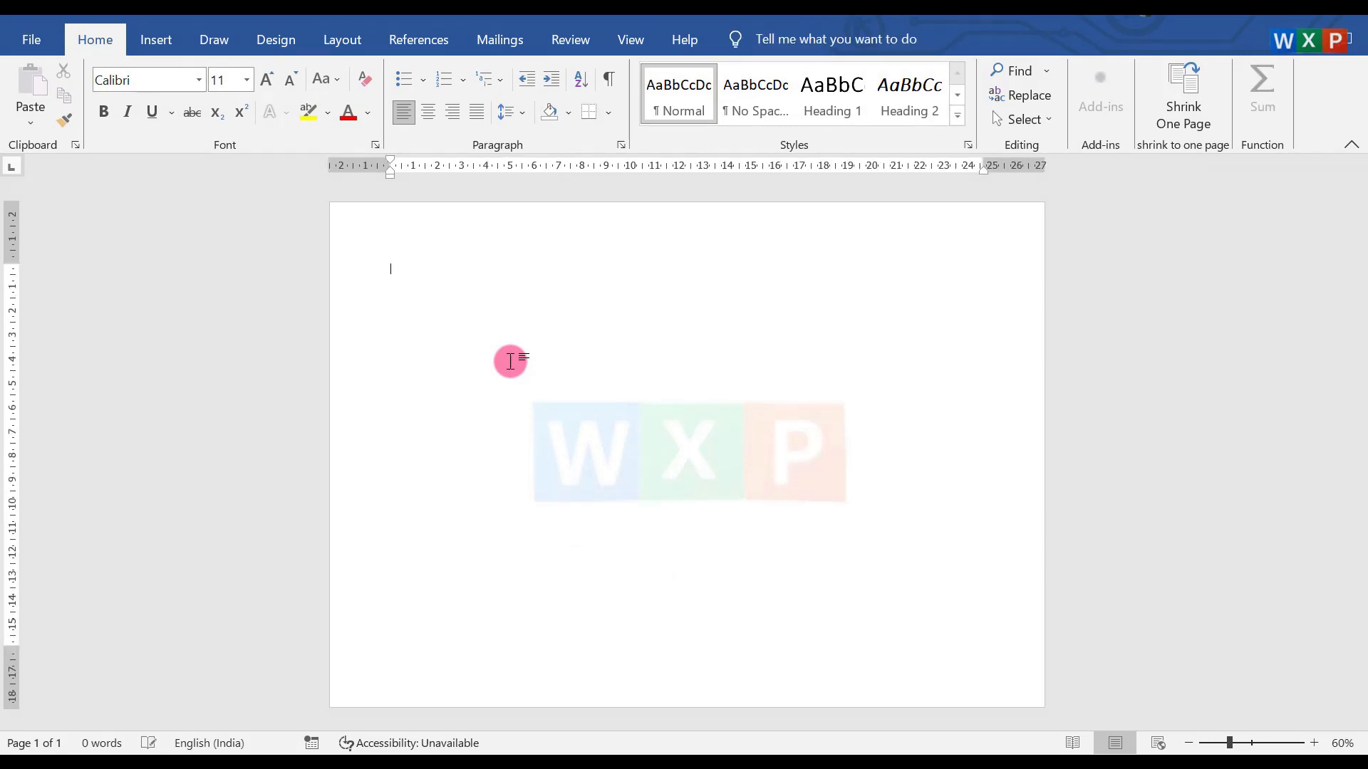
left_click(160, 41)
left_click(168, 109)
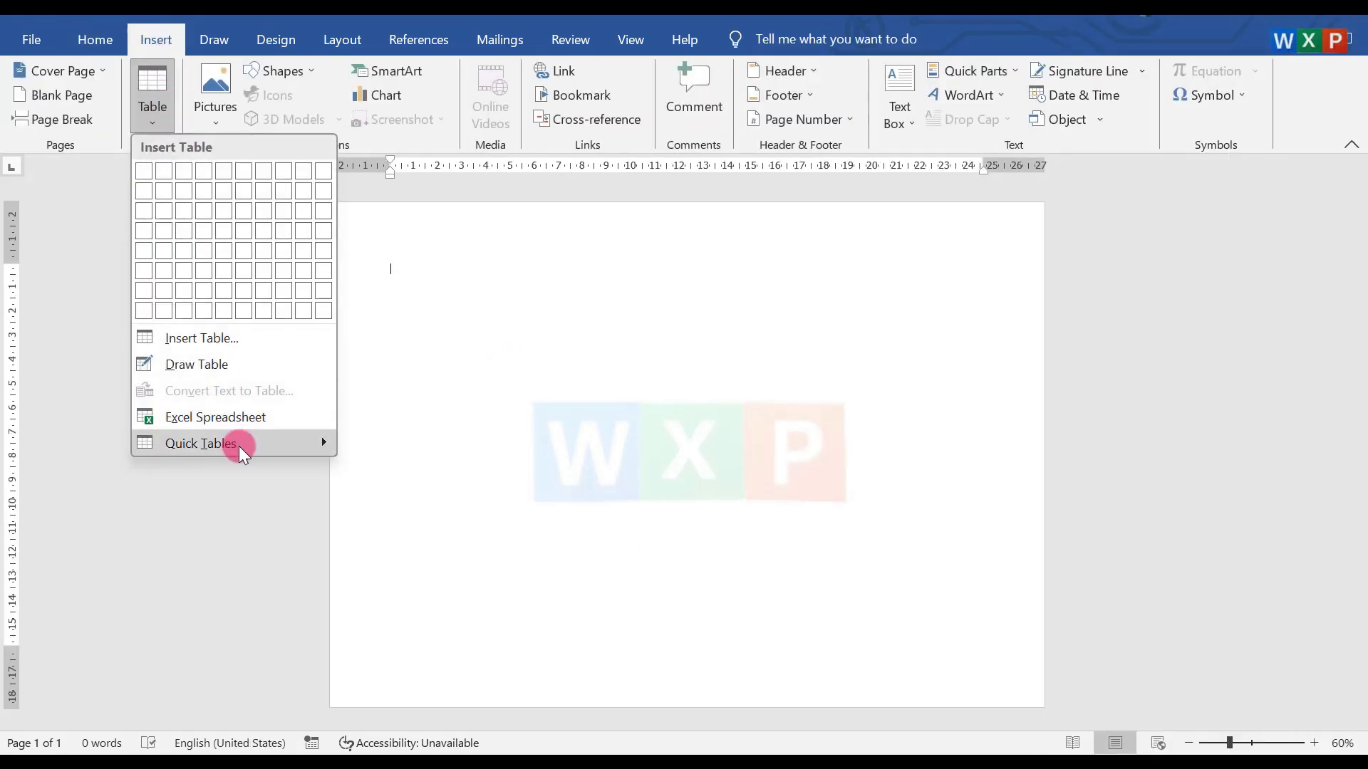
mouse_move(238, 446)
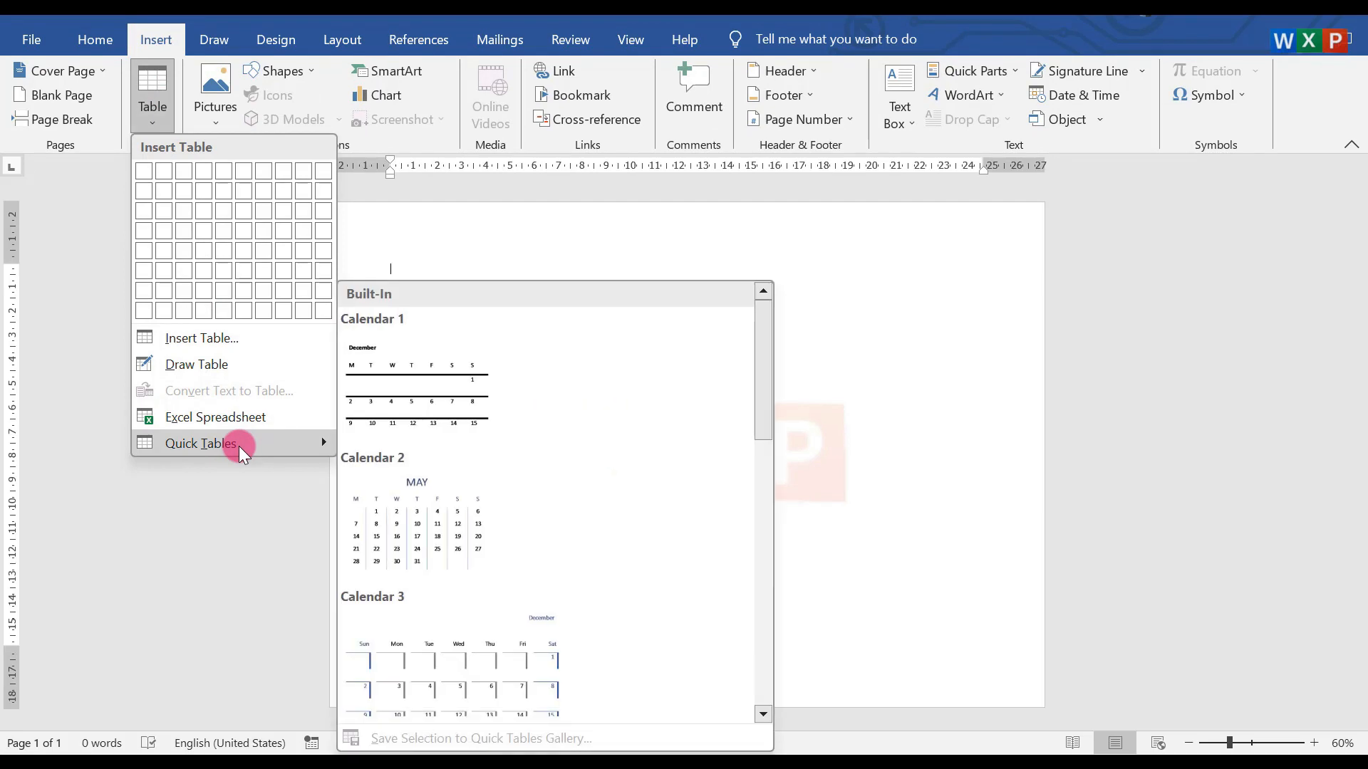
left_click(411, 392)
Apply the full-grid table style to the whole December calendar and move it toward the middle of the page.
left_click(484, 419)
left_click_drag(392, 305, 585, 487)
left_click(373, 93)
left_click(741, 454)
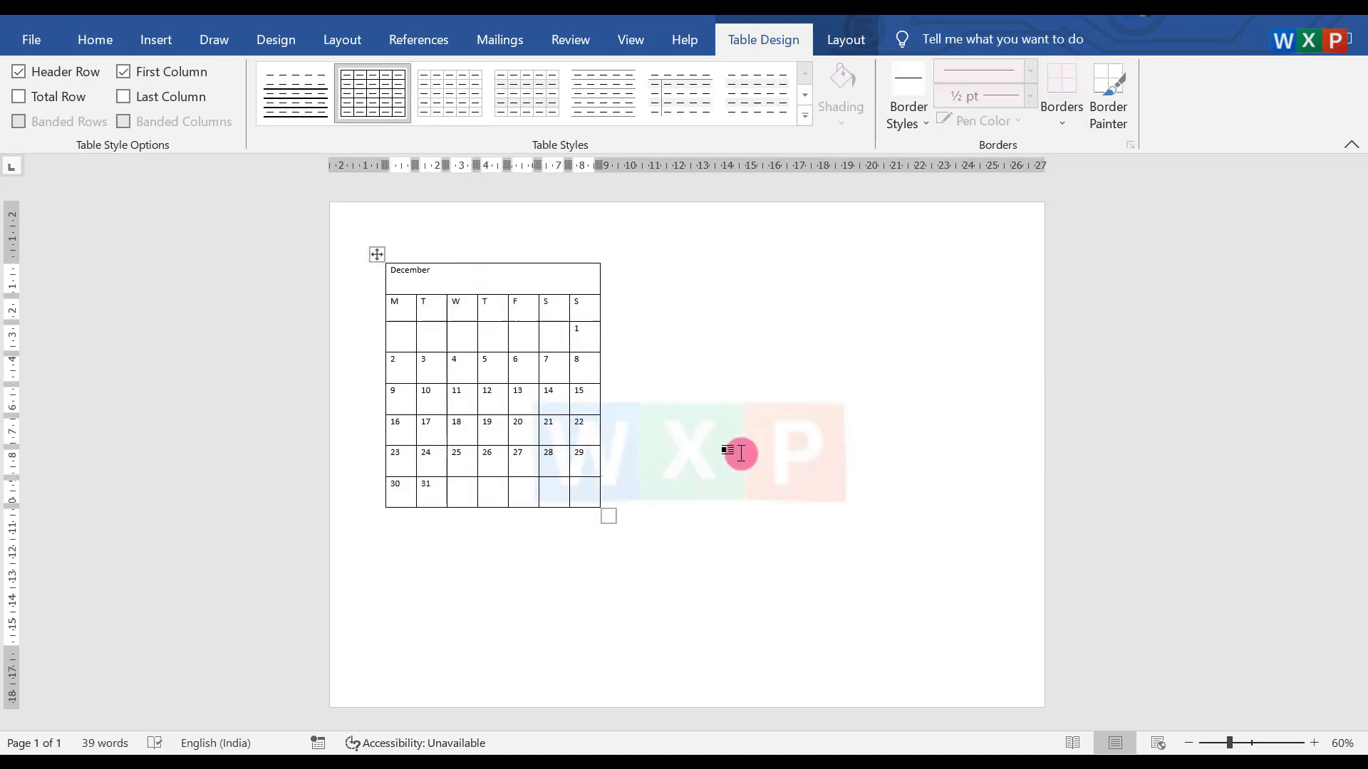
left_click_drag(373, 258, 503, 327)
left_click(879, 446)
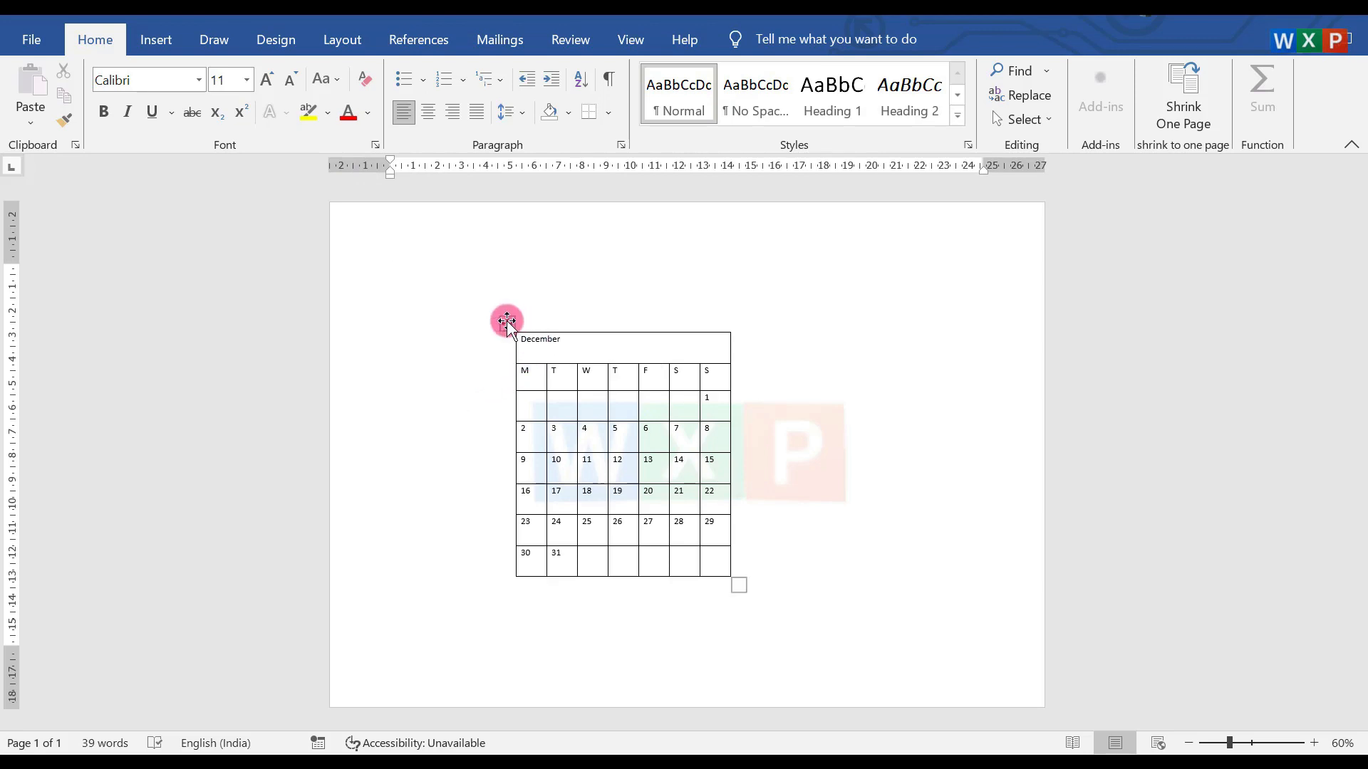
Select the whole December calendar table and delete its cells with the Shift cells left option.
left_click(507, 321)
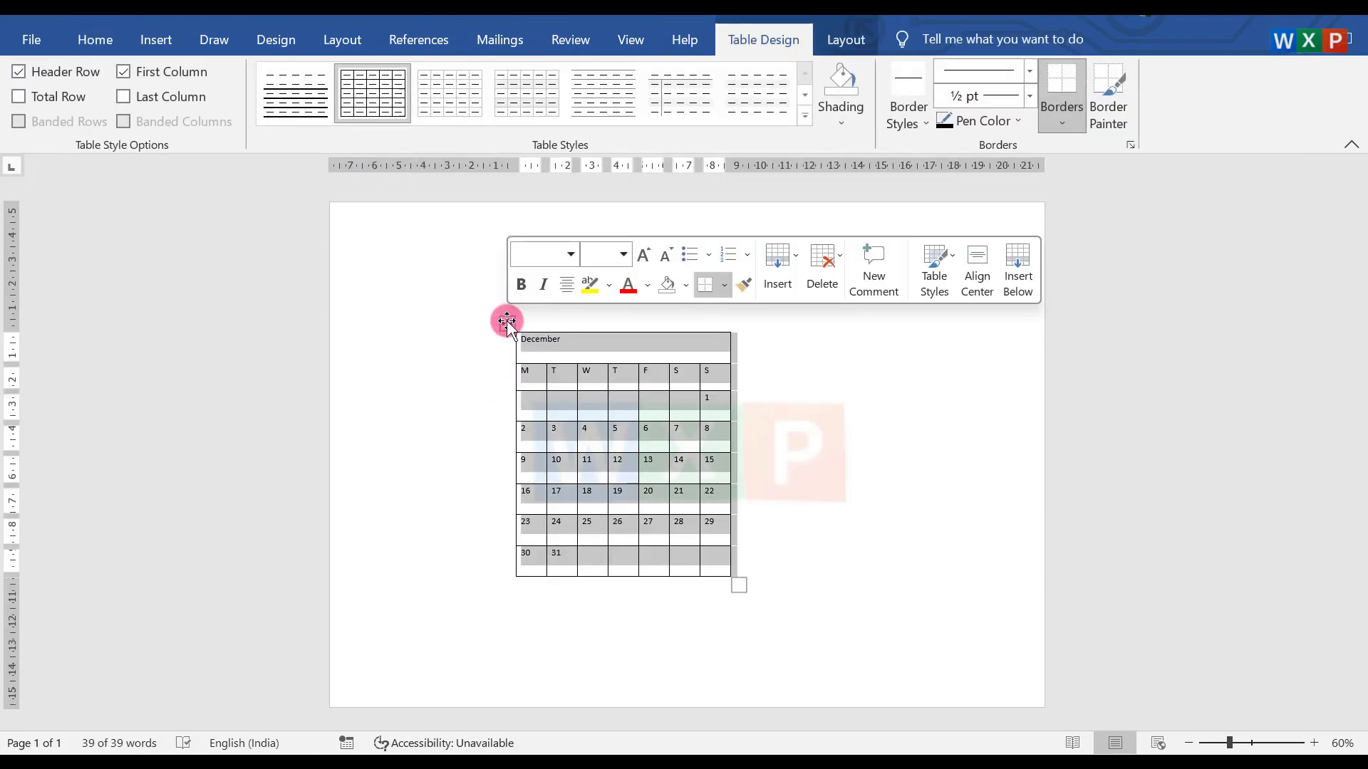
left_click(821, 264)
left_click(855, 312)
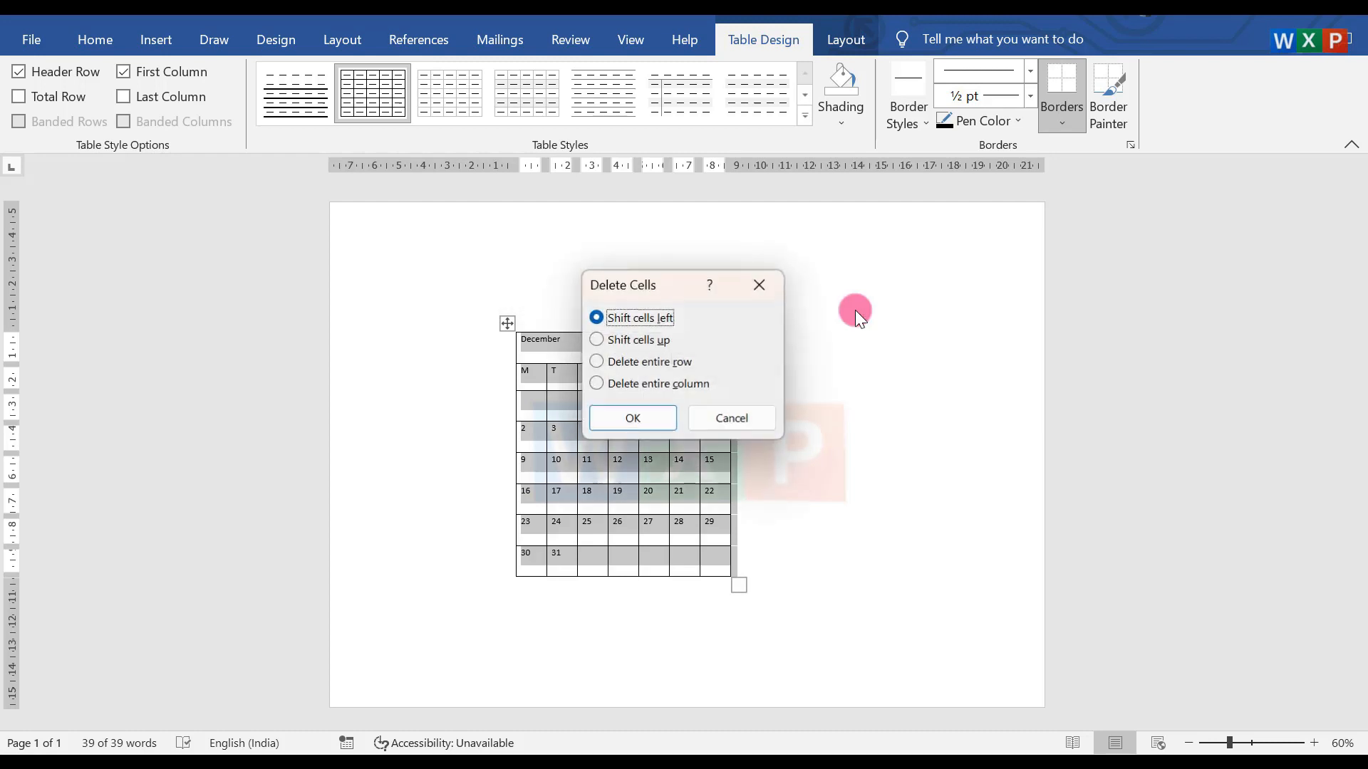
left_click(641, 419)
Insert an embedded Excel spreadsheet on the blank page and enlarge it to show columns A to K and 21 rows.
left_click(156, 37)
left_click(153, 127)
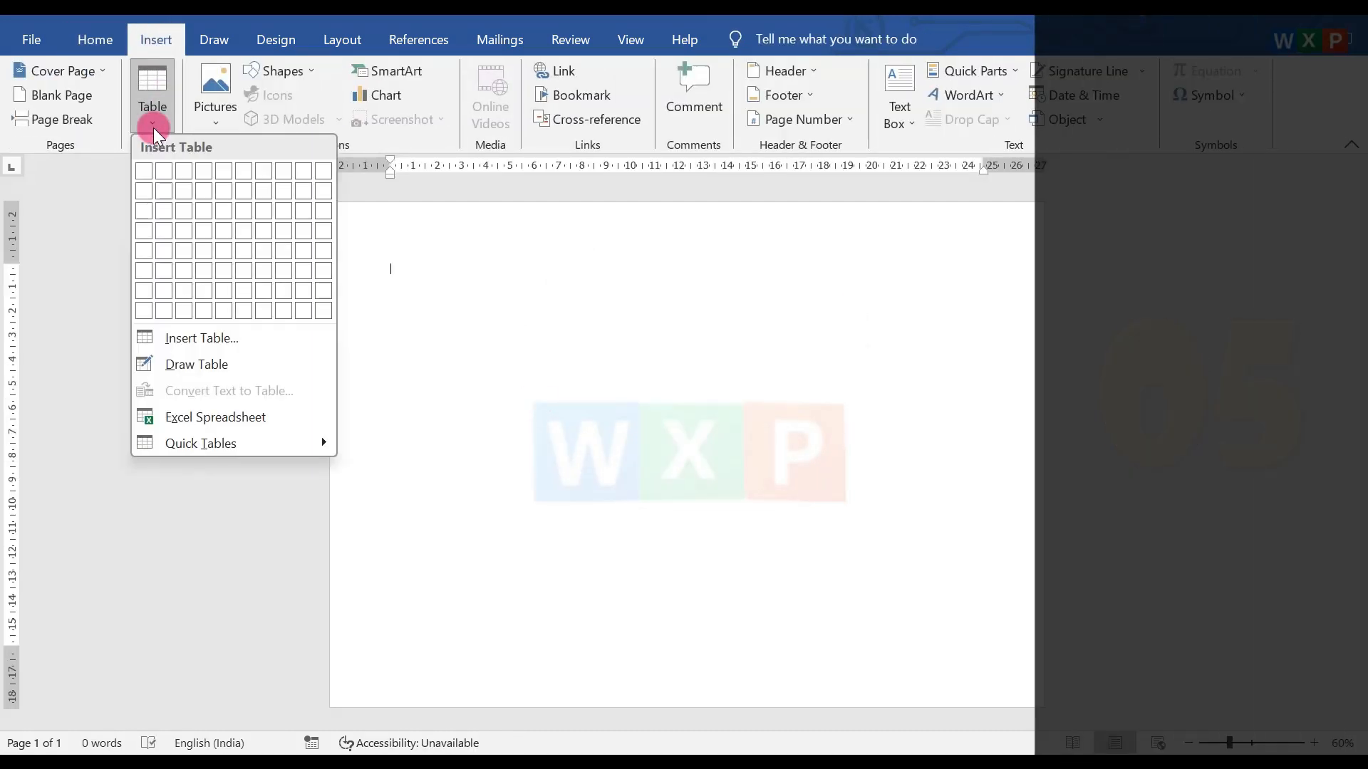
left_click(220, 419)
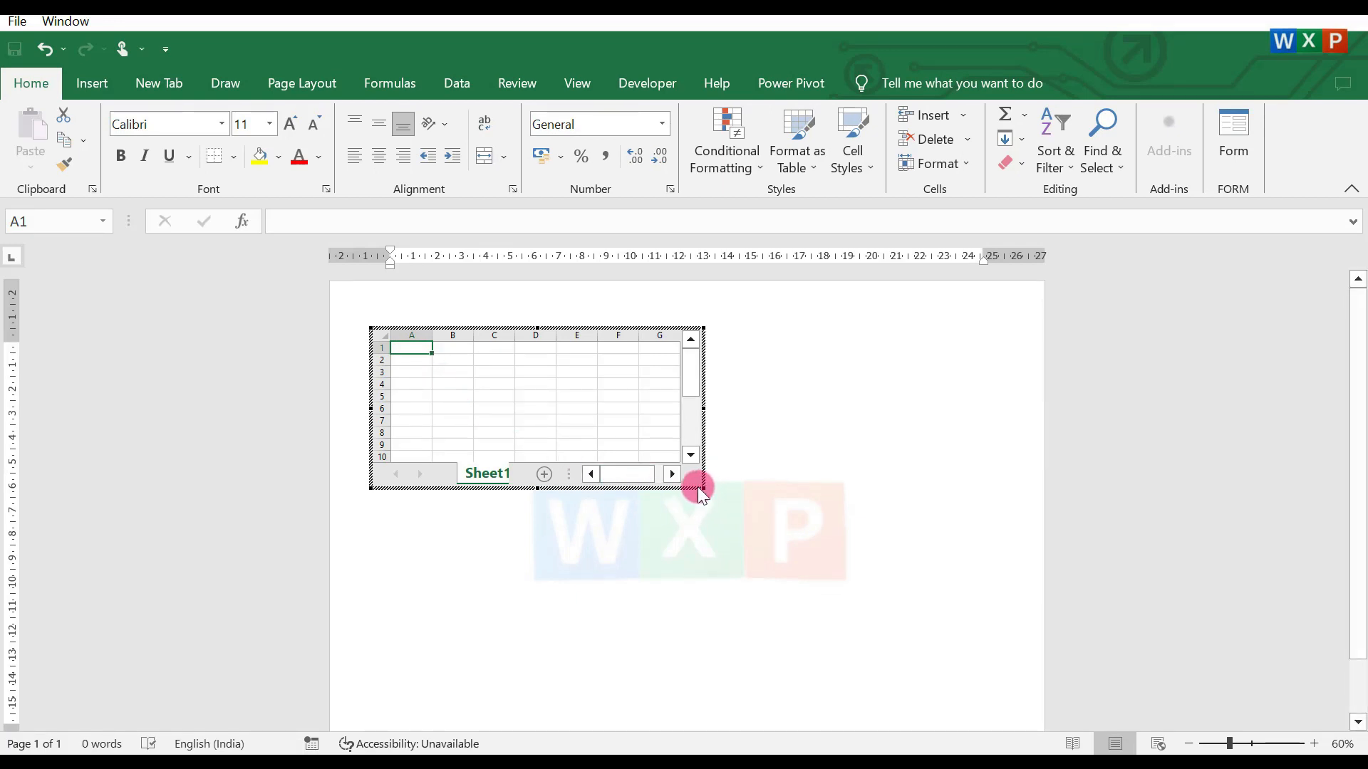
left_click_drag(702, 491, 889, 630)
Enter the numbers 120, 1452, 1458, 542 and 1256 in cells B4 to B8 of the embedded sheet.
left_click(450, 382)
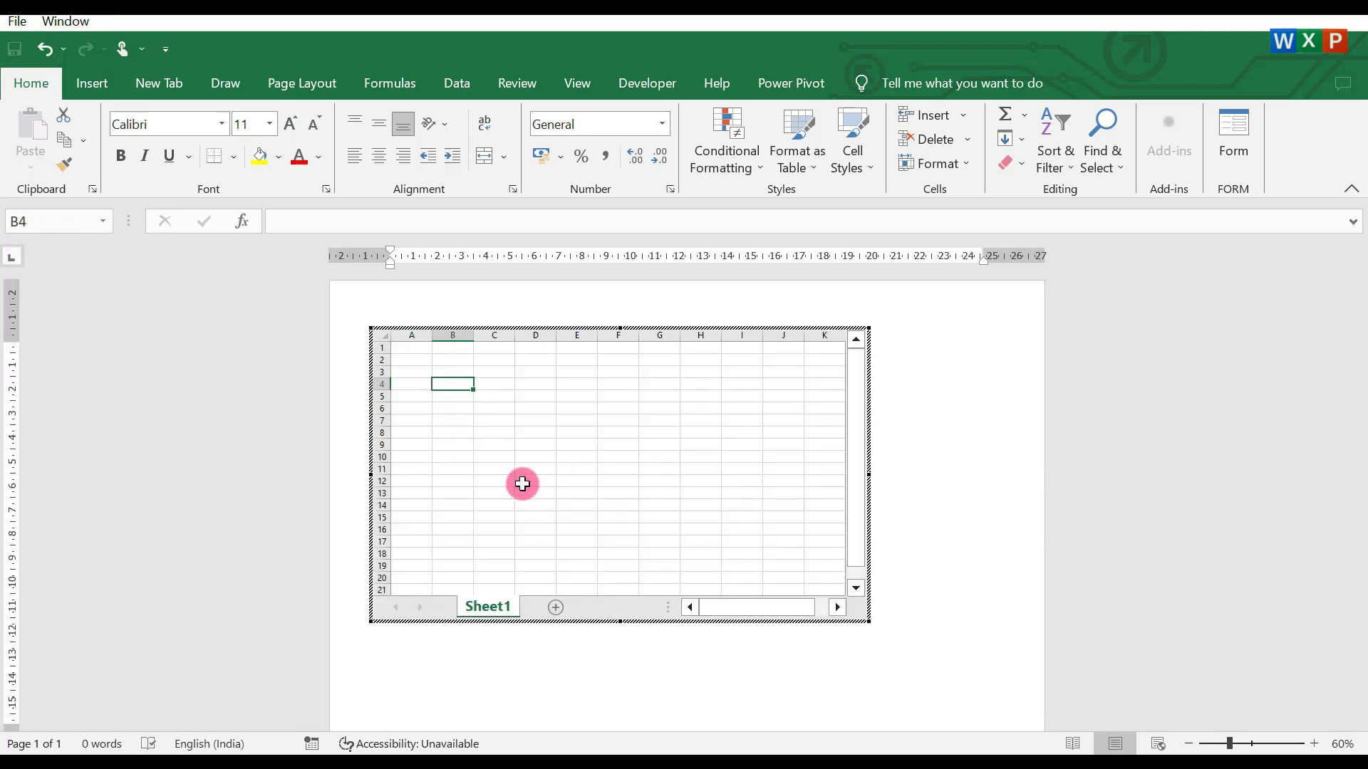
type("120")
key("Return")
type("1458")
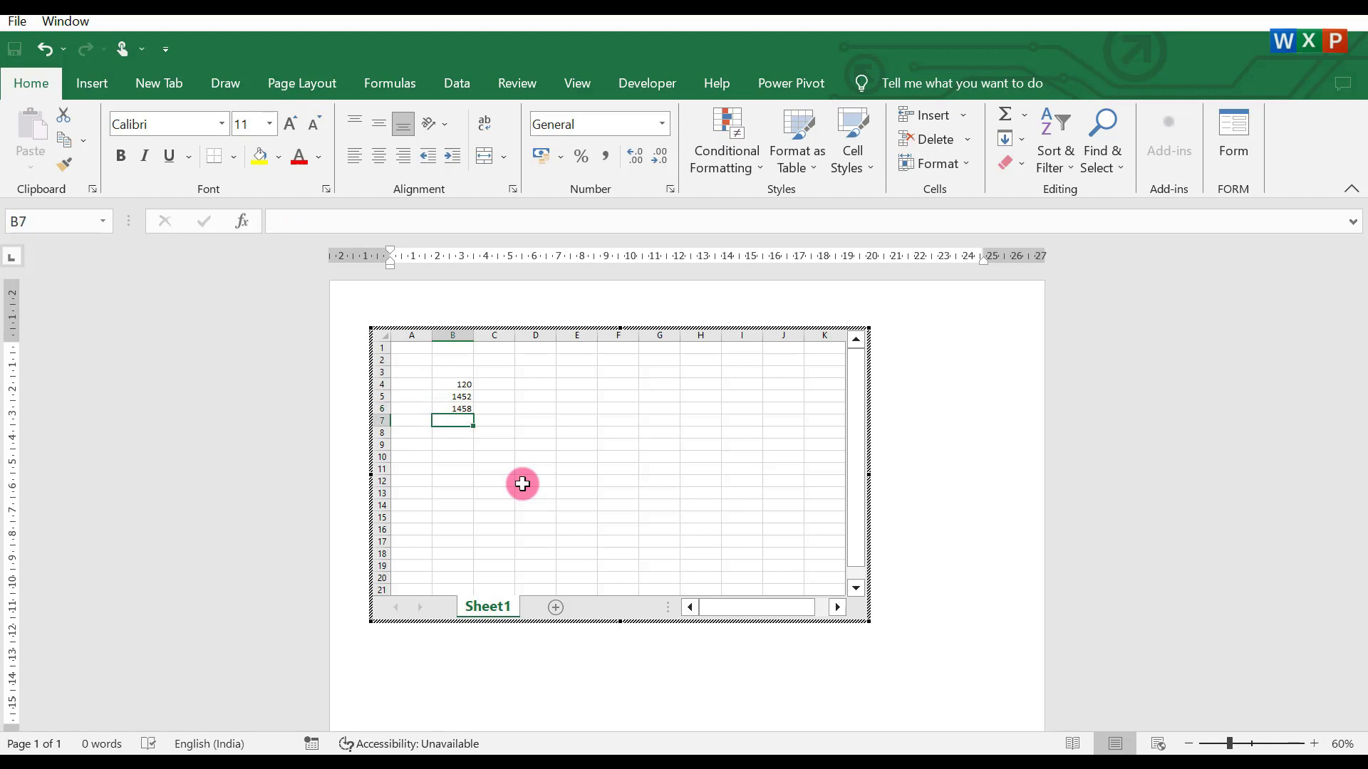
type("1256")
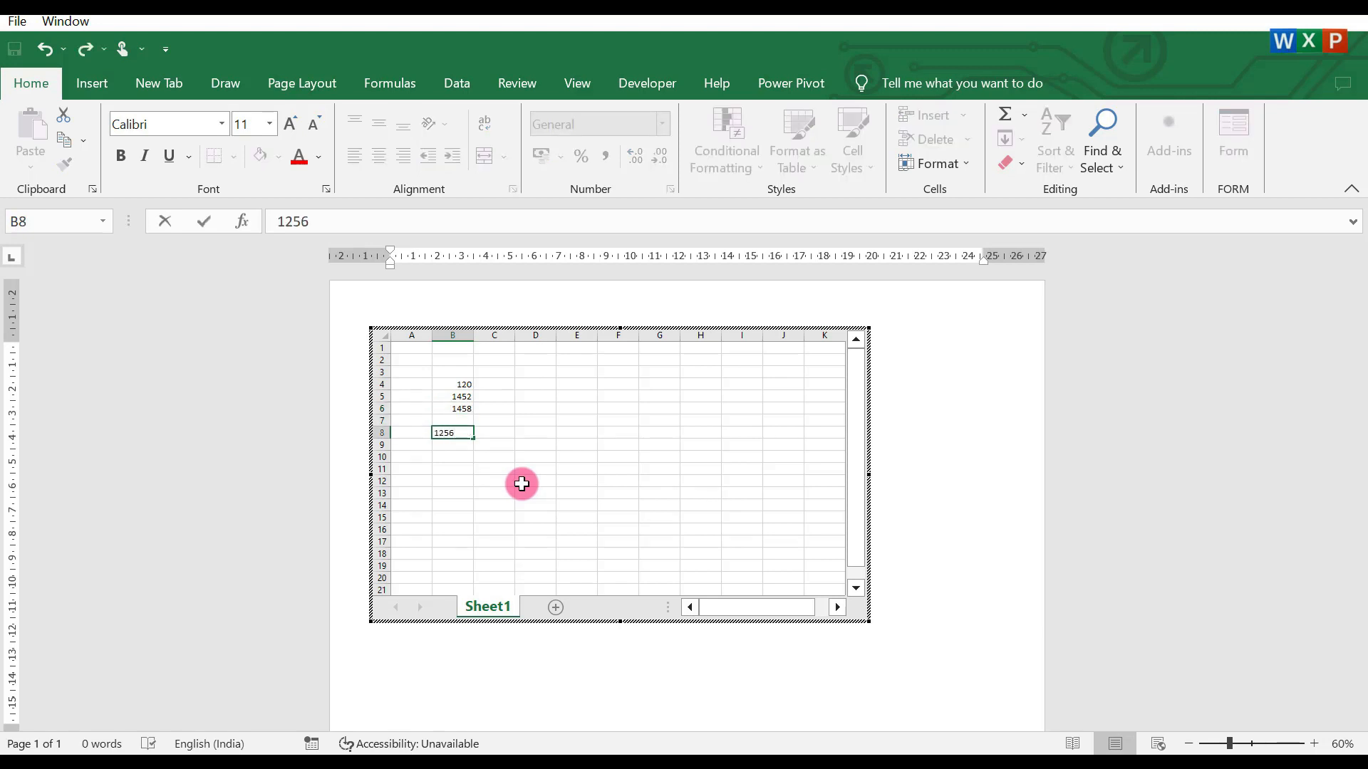
left_click(564, 488)
left_click(469, 422)
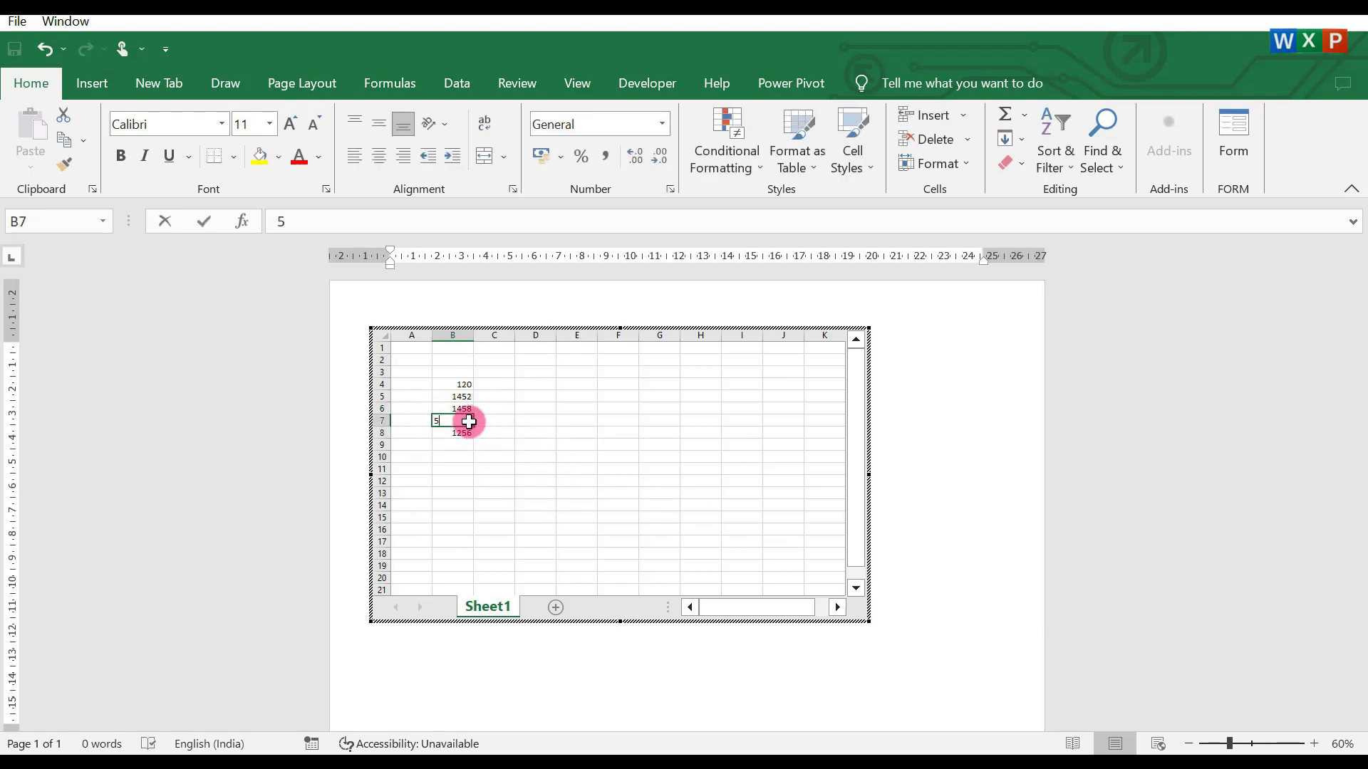
type("542")
left_click(534, 432)
Add an AutoSum total, =SUM(B4:B9), in cell B10 and make it bold.
left_click_drag(461, 383, 458, 456)
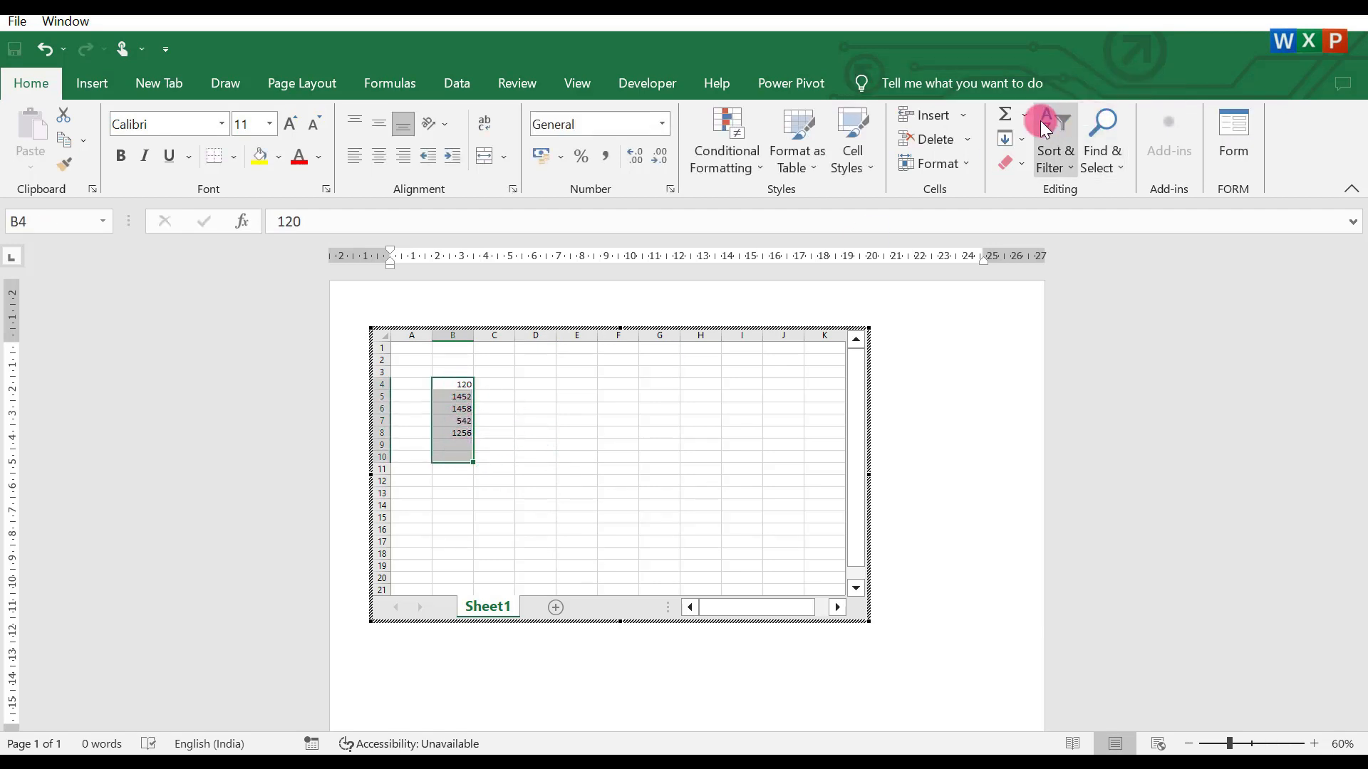
left_click(458, 457)
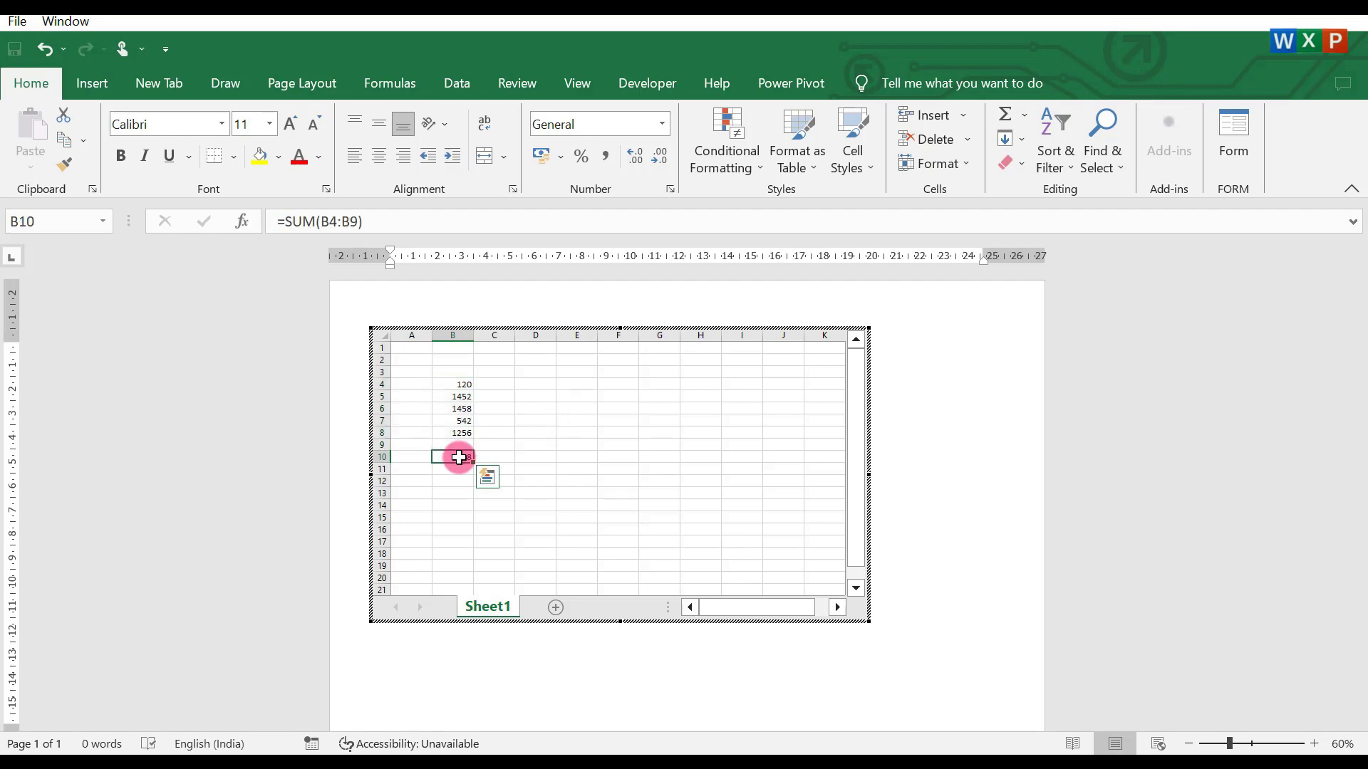
left_click(119, 155)
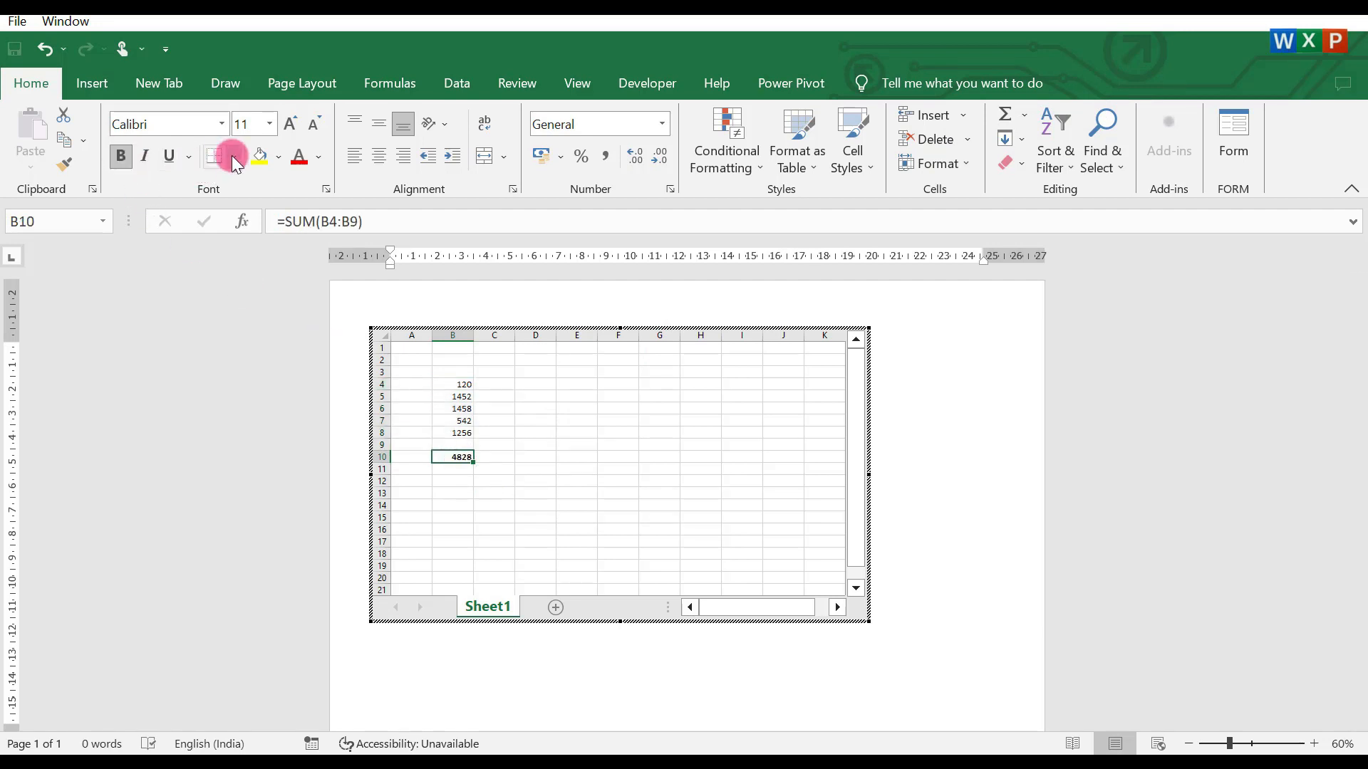
left_click(644, 539)
Apply All Borders to every visible cell of the embedded sheet and return to the document.
left_click_drag(396, 346, 832, 585)
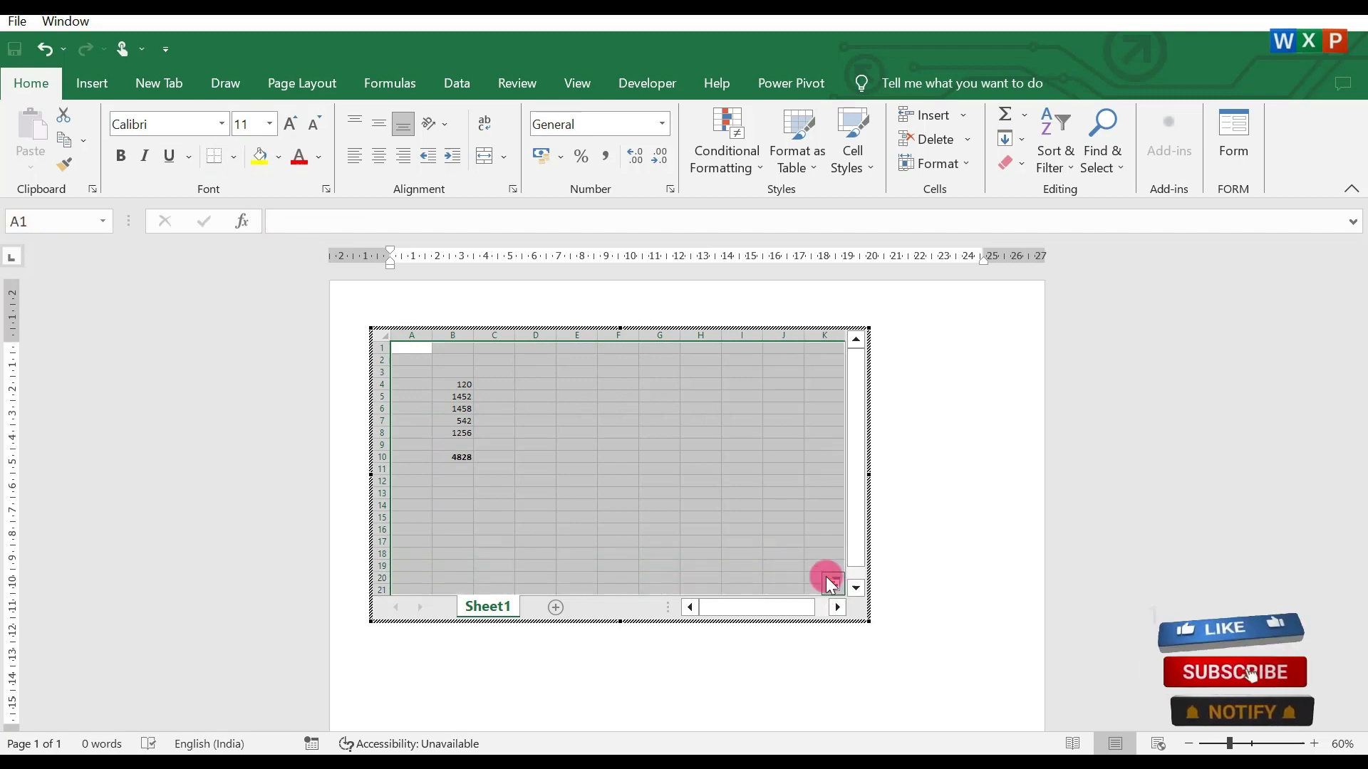
left_click(233, 157)
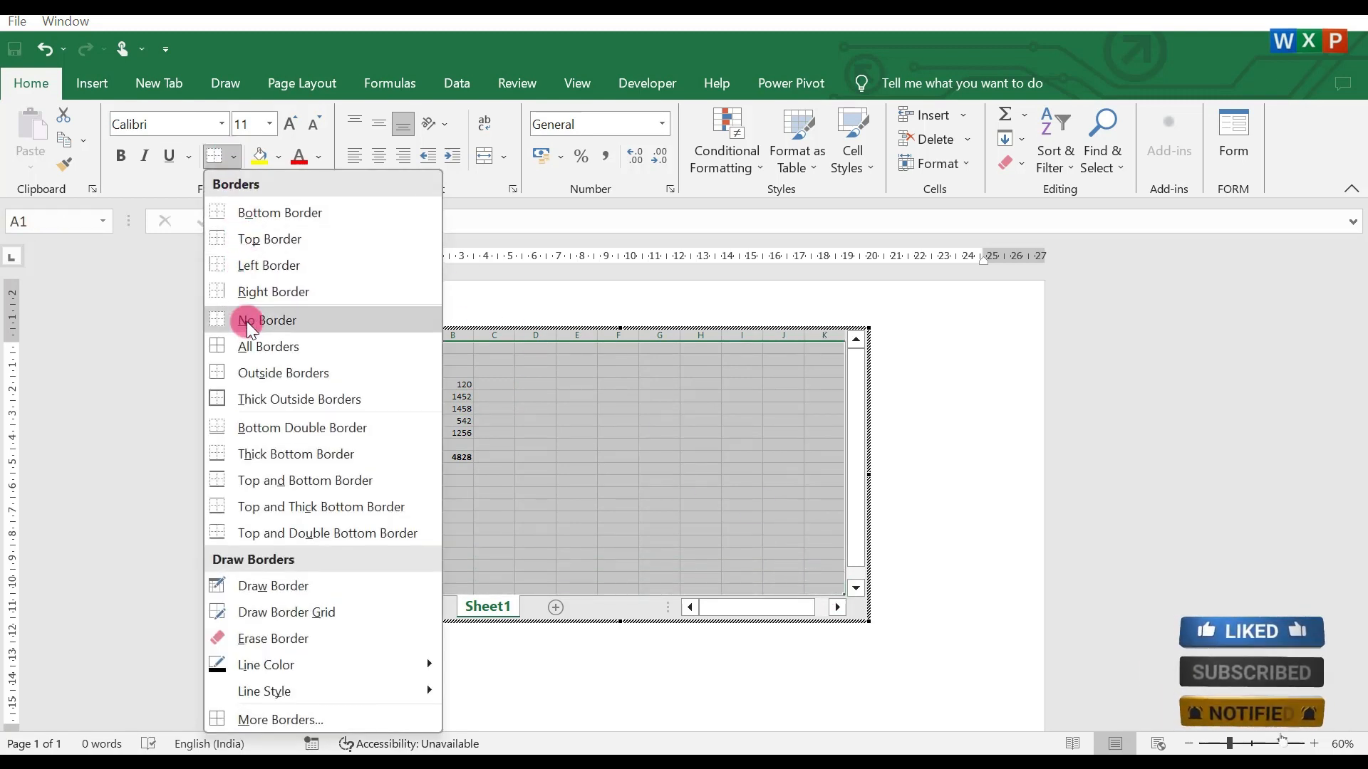
left_click(250, 345)
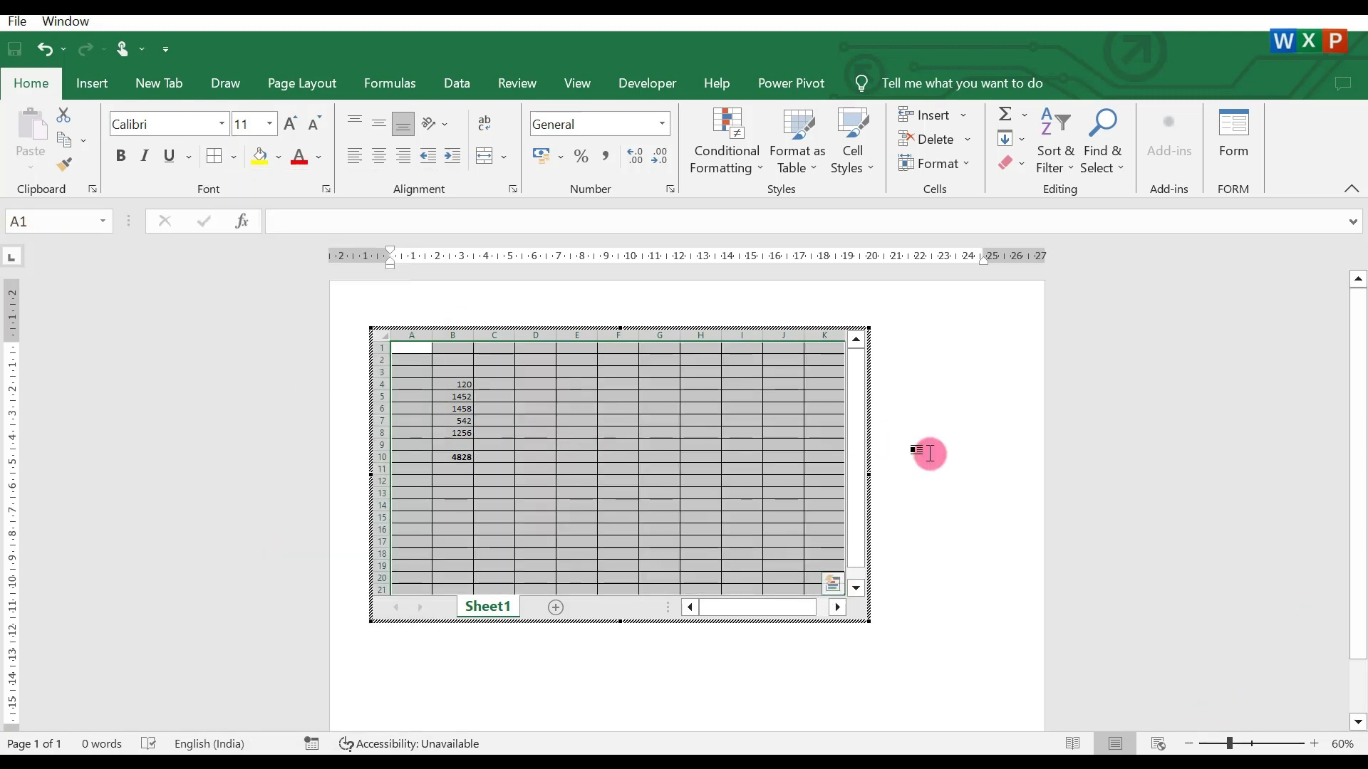
left_click(929, 453)
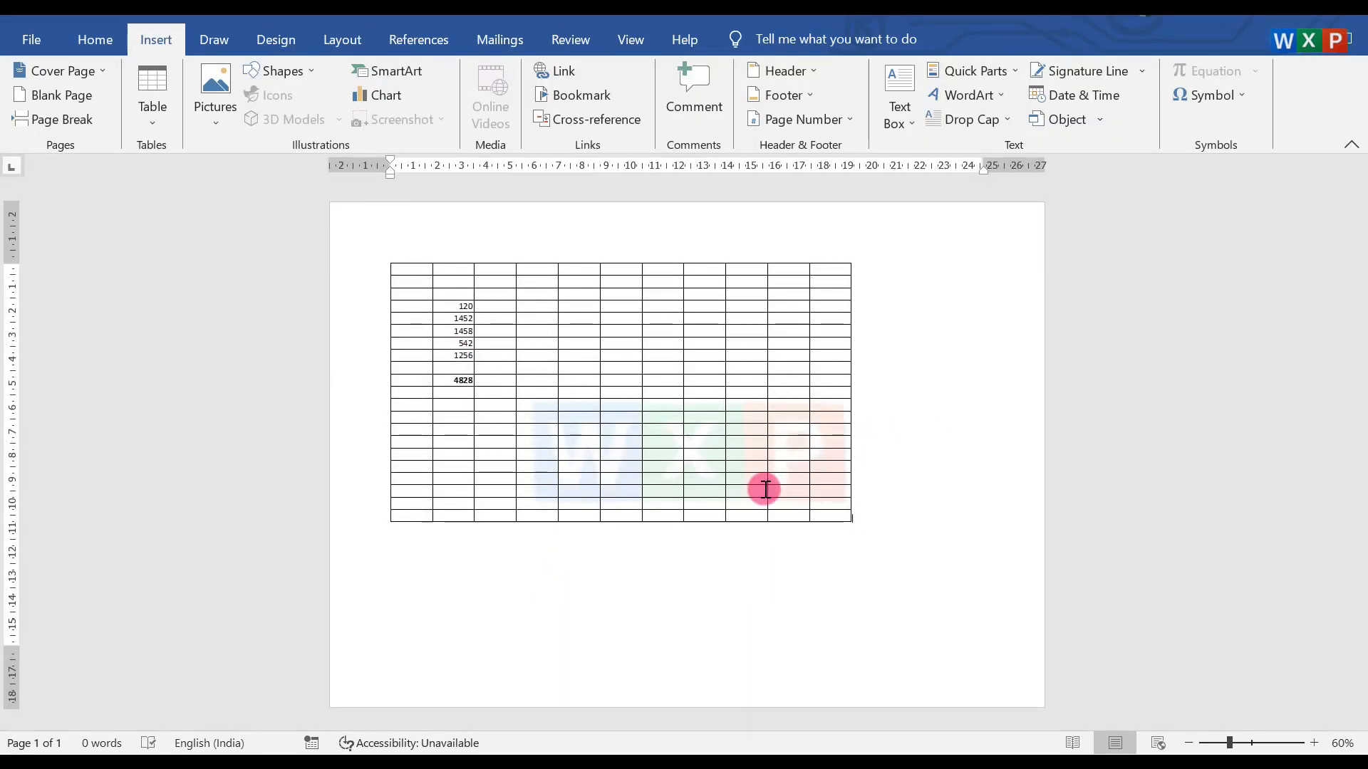
Delete the embedded Excel worksheet from the page.
left_click(378, 261)
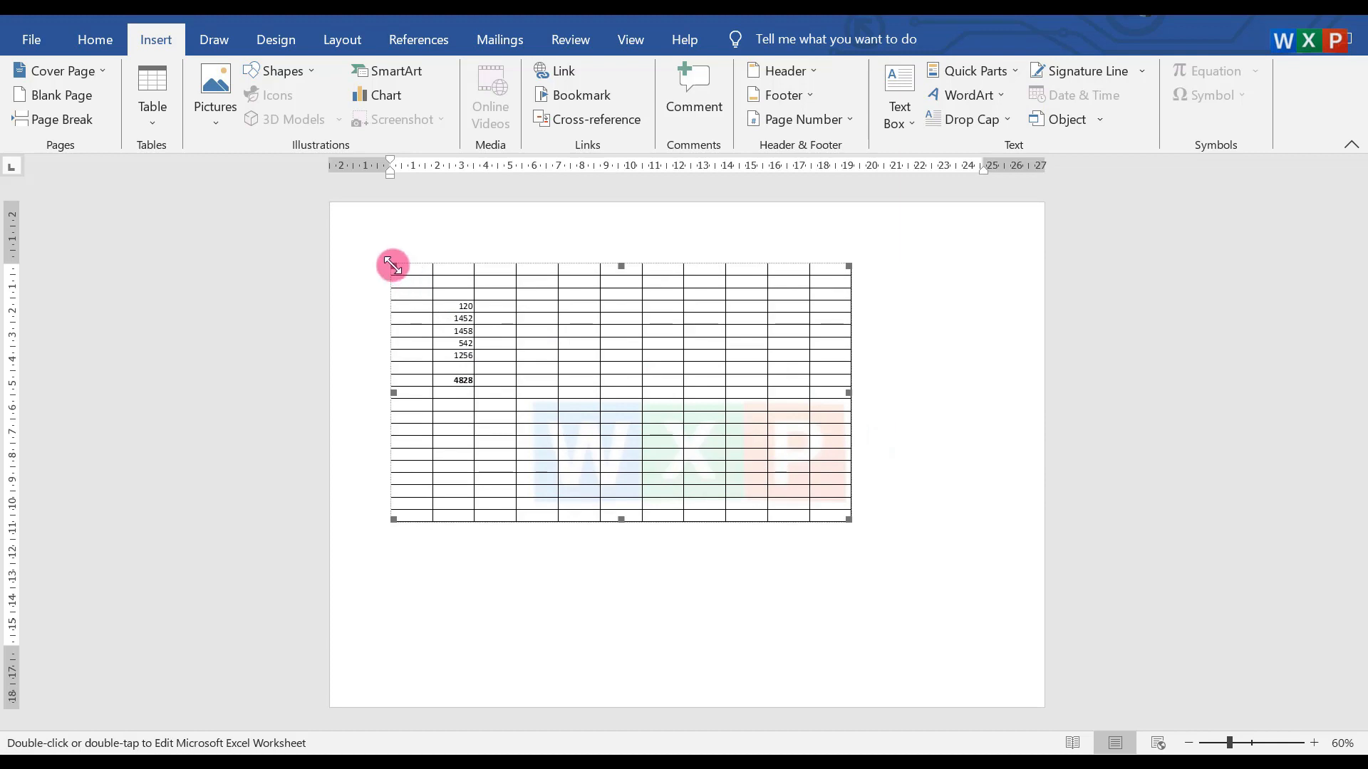
right_click(391, 265)
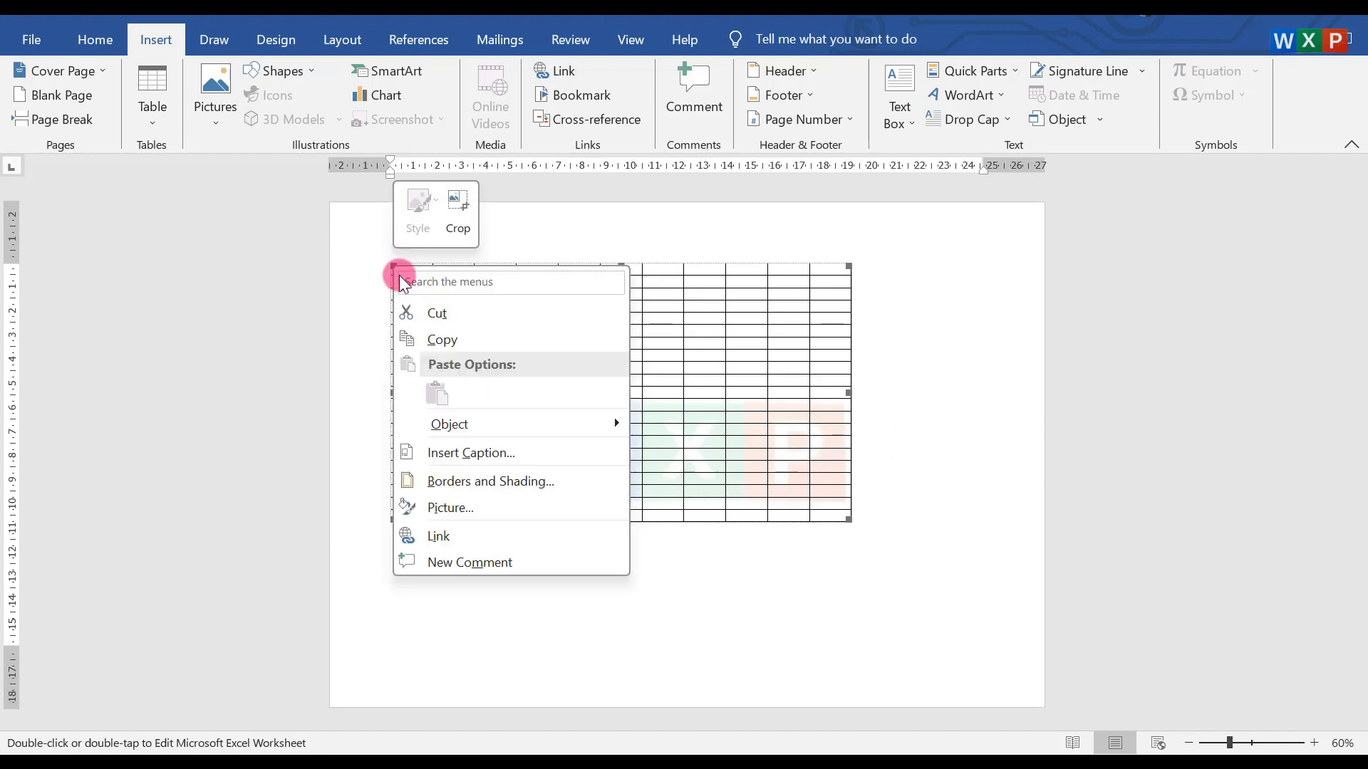
key("Escape")
key("Delete")
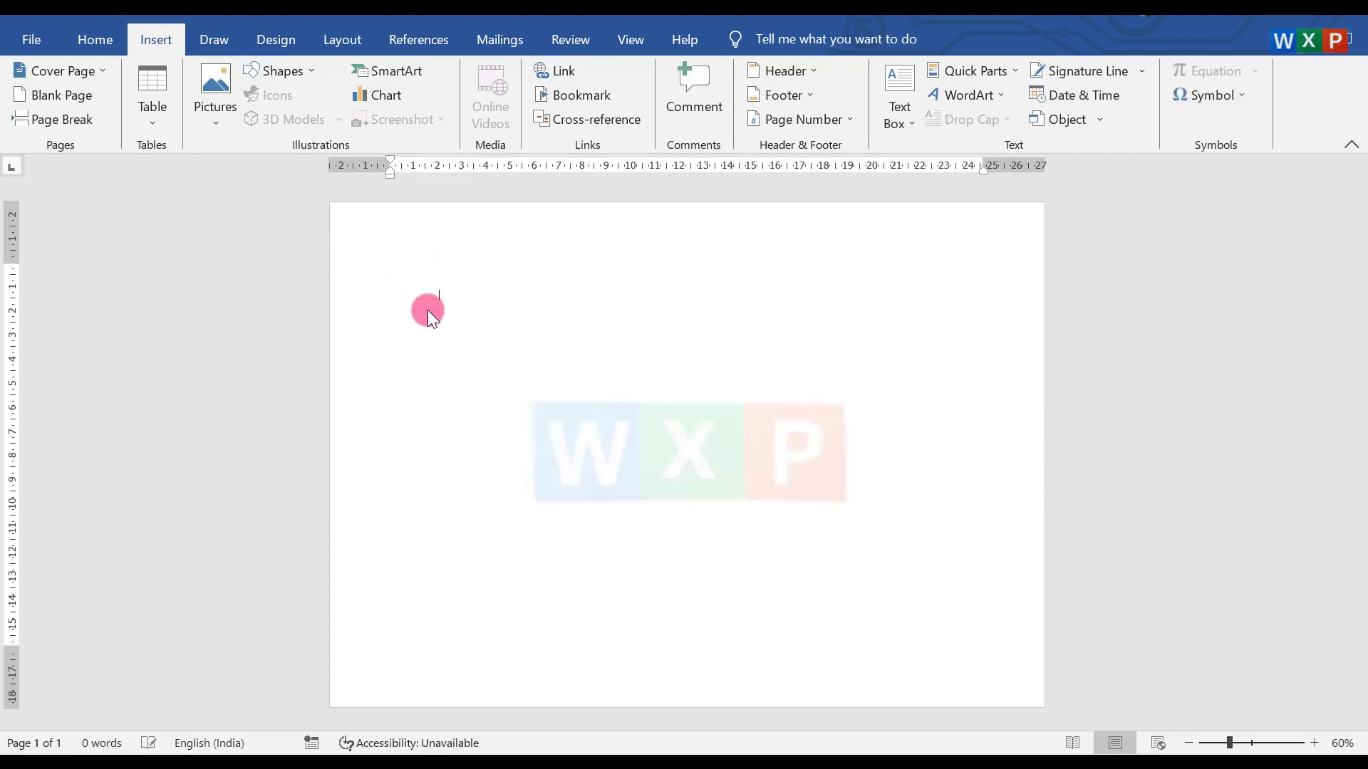
Insert the With Subheads 2 quick table on the blank page and place the cursor outside it.
left_click(174, 108)
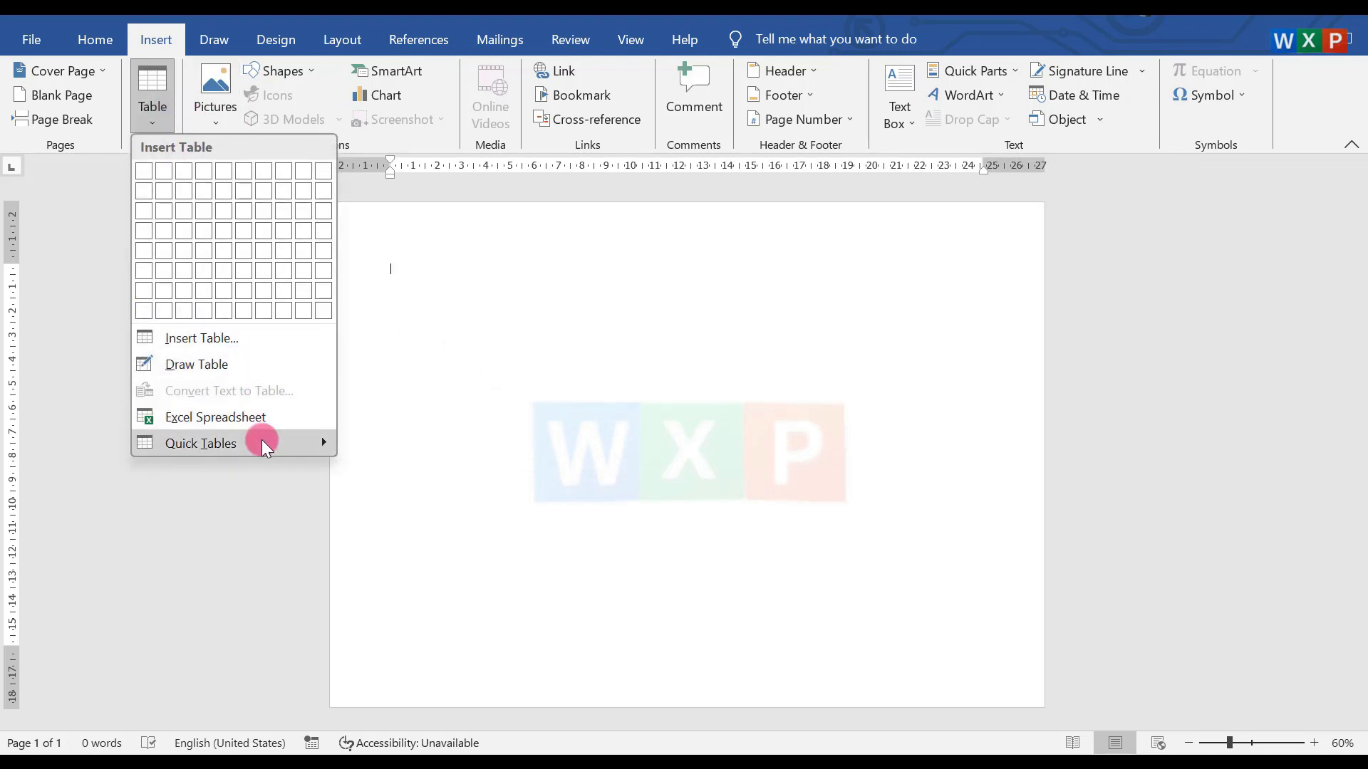
mouse_move(262, 442)
scroll(434, 486, "down", 6)
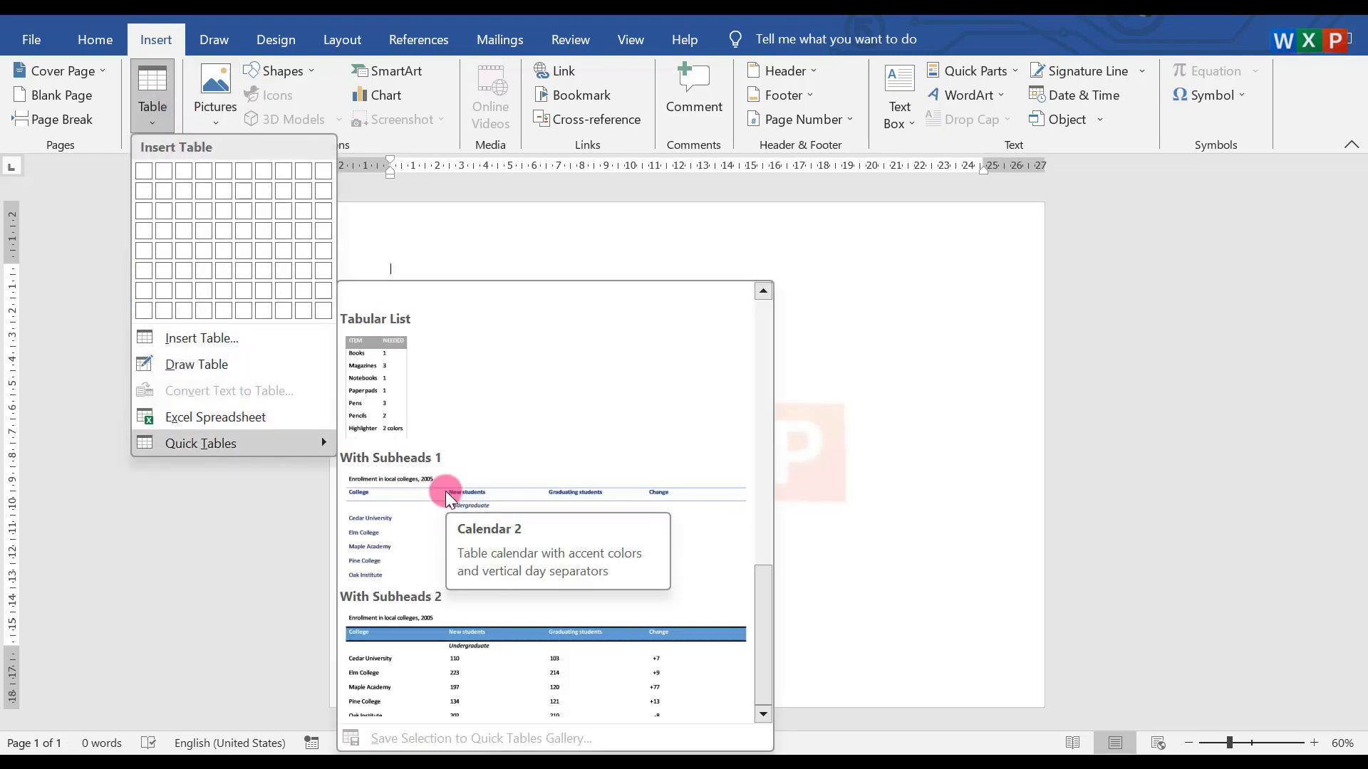
left_click(461, 651)
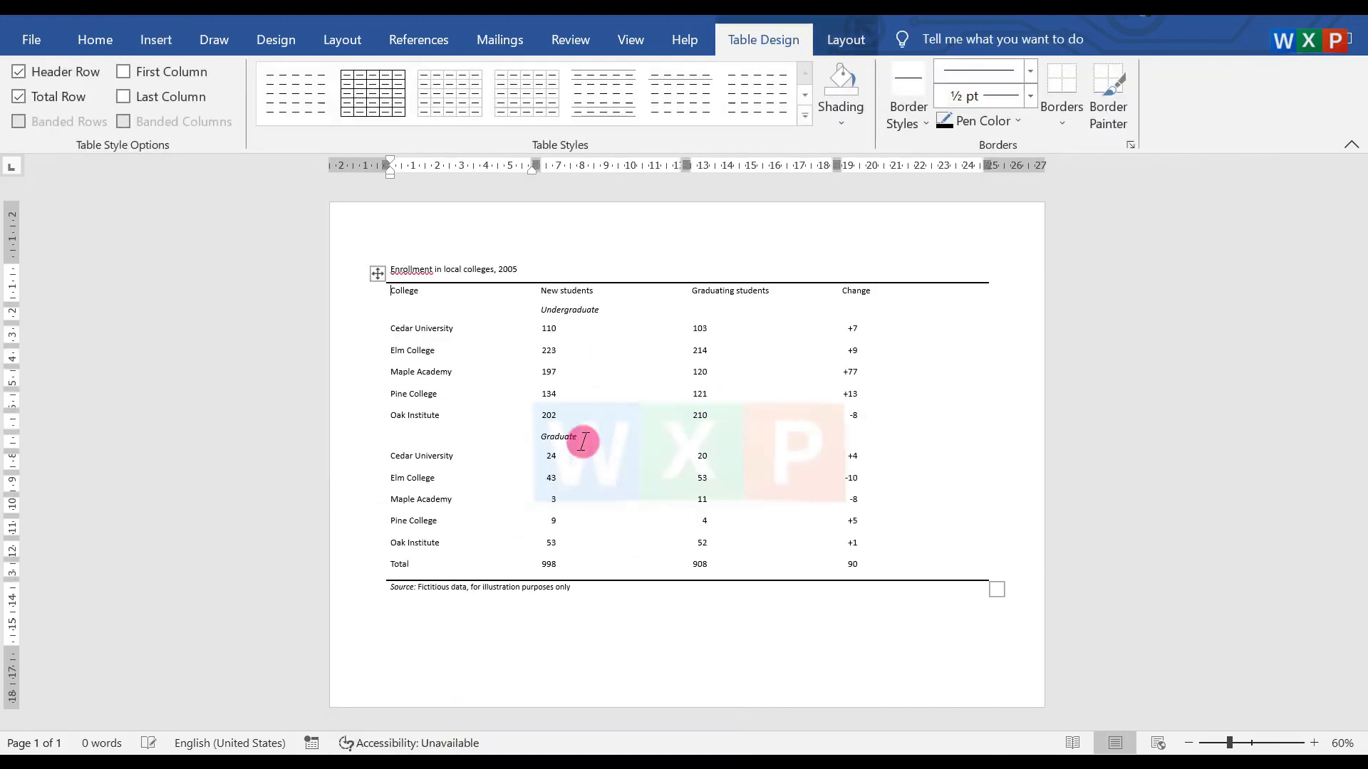
left_click(737, 628)
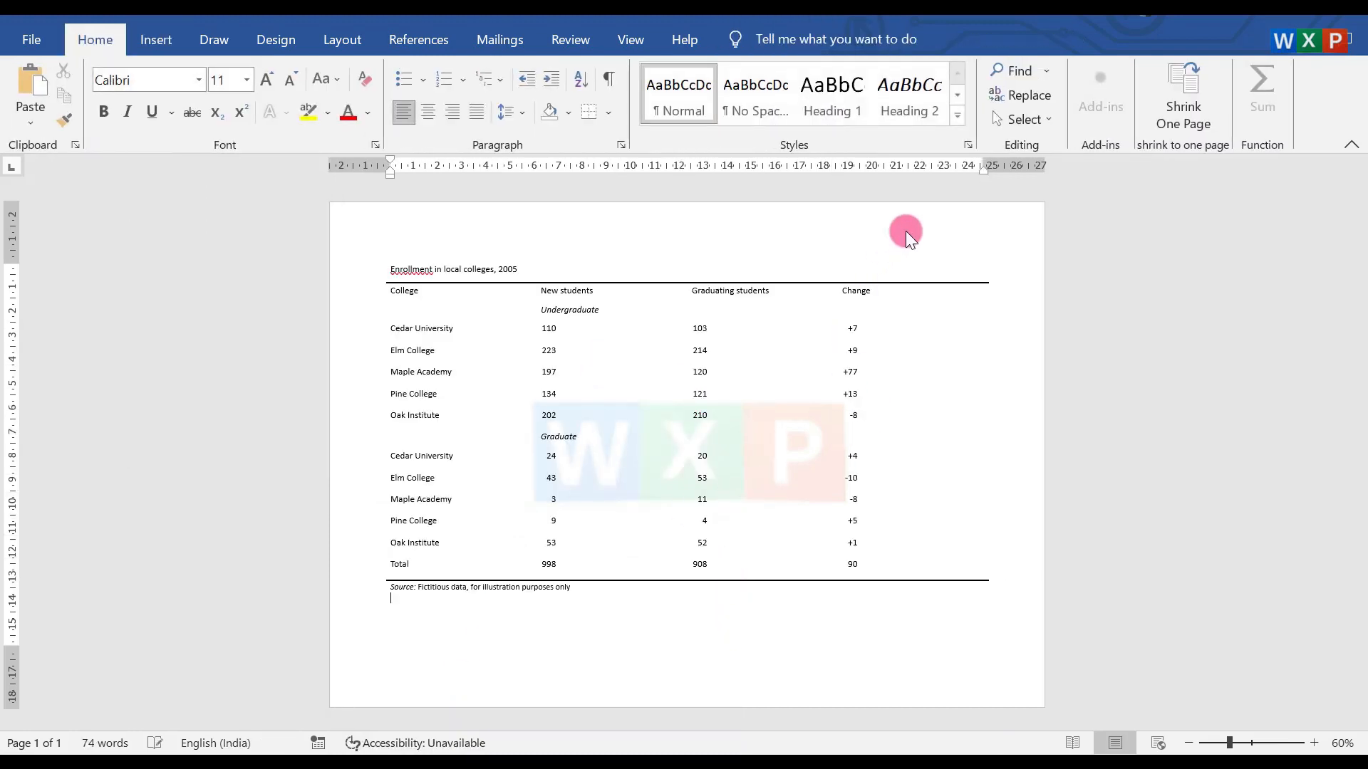
left_click(535, 266)
left_click(565, 335)
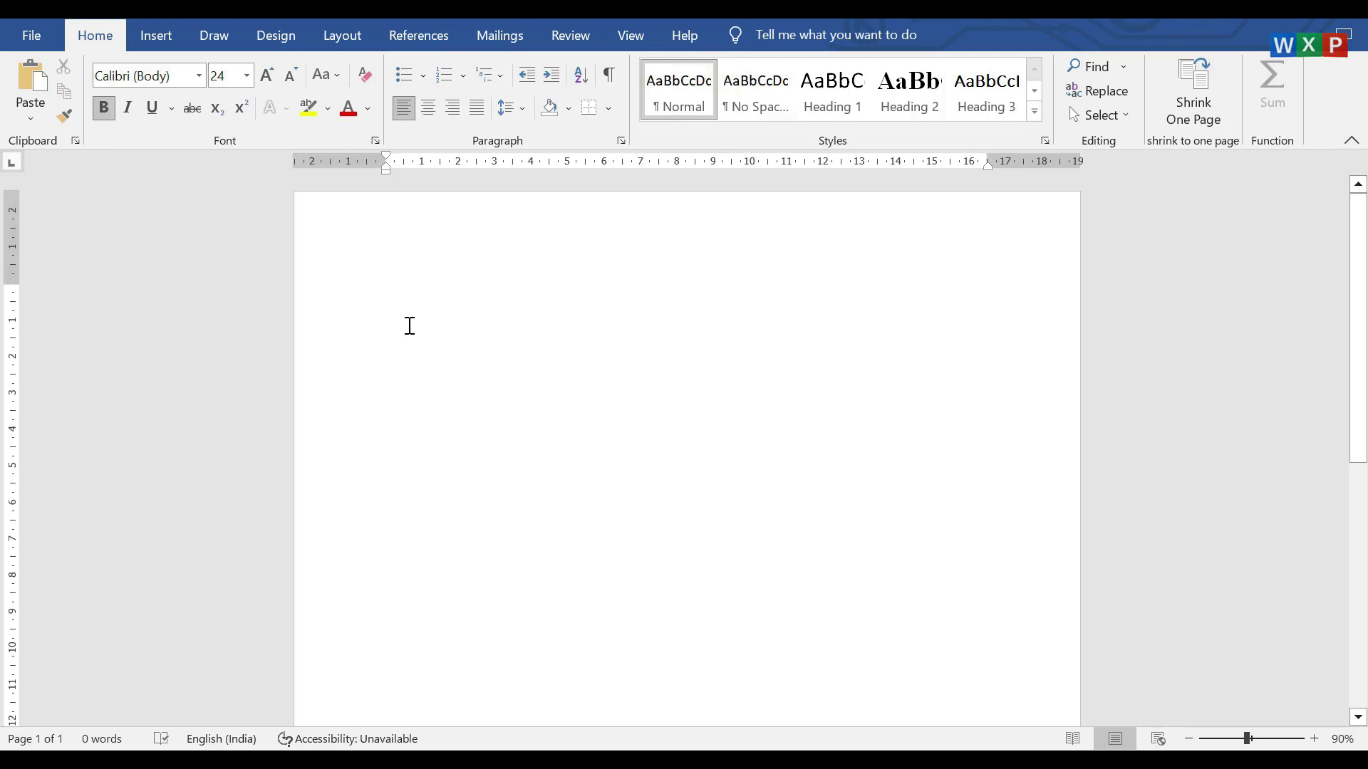
Write the heading "HOW TO INSERT TABLE WITHOUT USING TABLE OPTION IN MS WORD?" on the blank page.
type("hO")
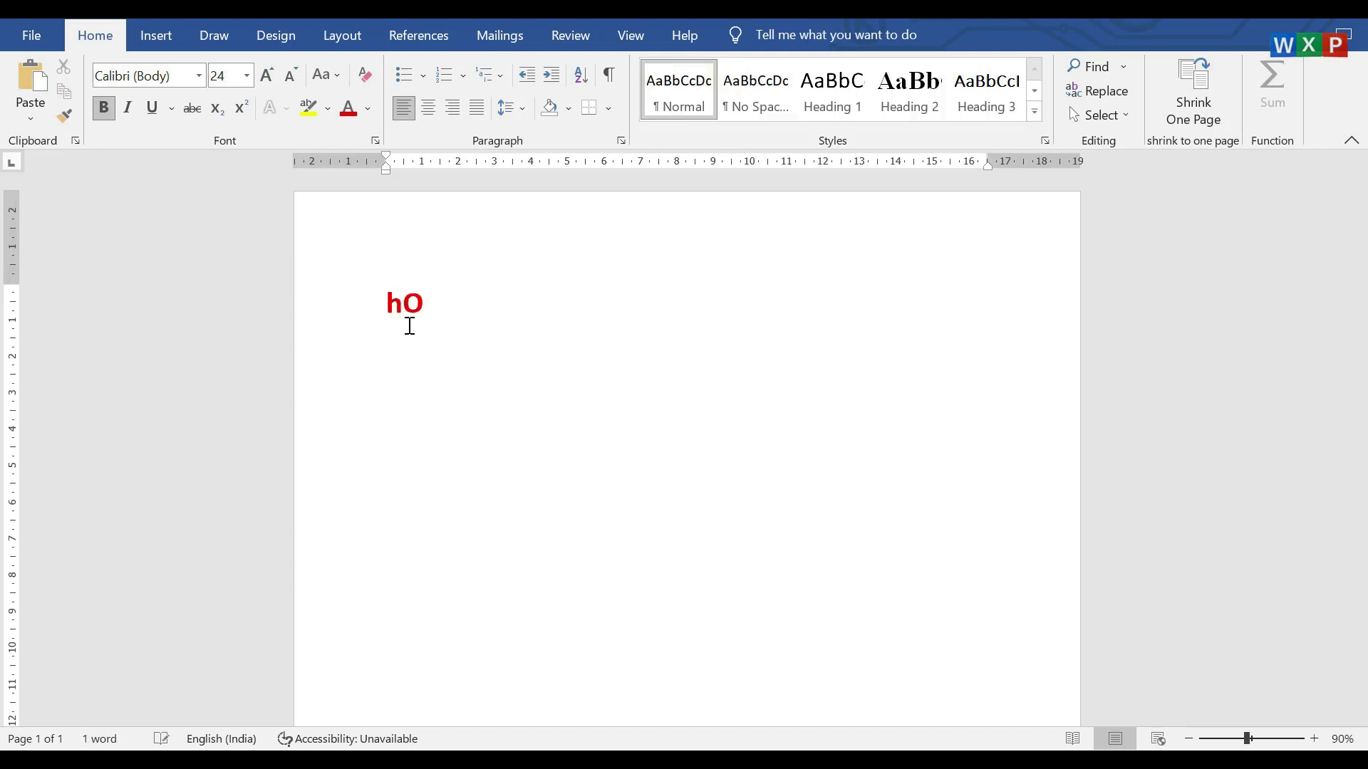
key("BackSpace")
key("BackSpace")
type("HOW TO INSERT TABLE WITHOUT ")
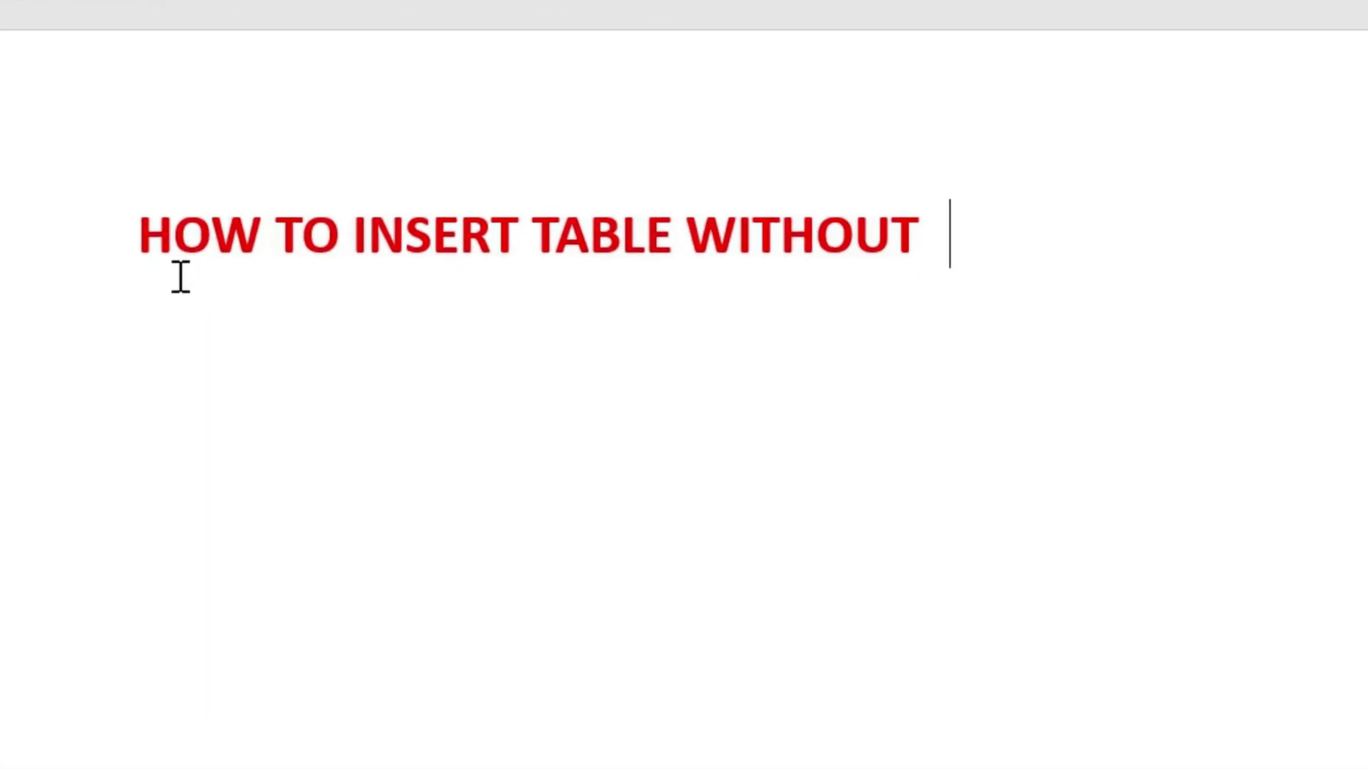
type("USING TABLE OPTION IN MS WORD?")
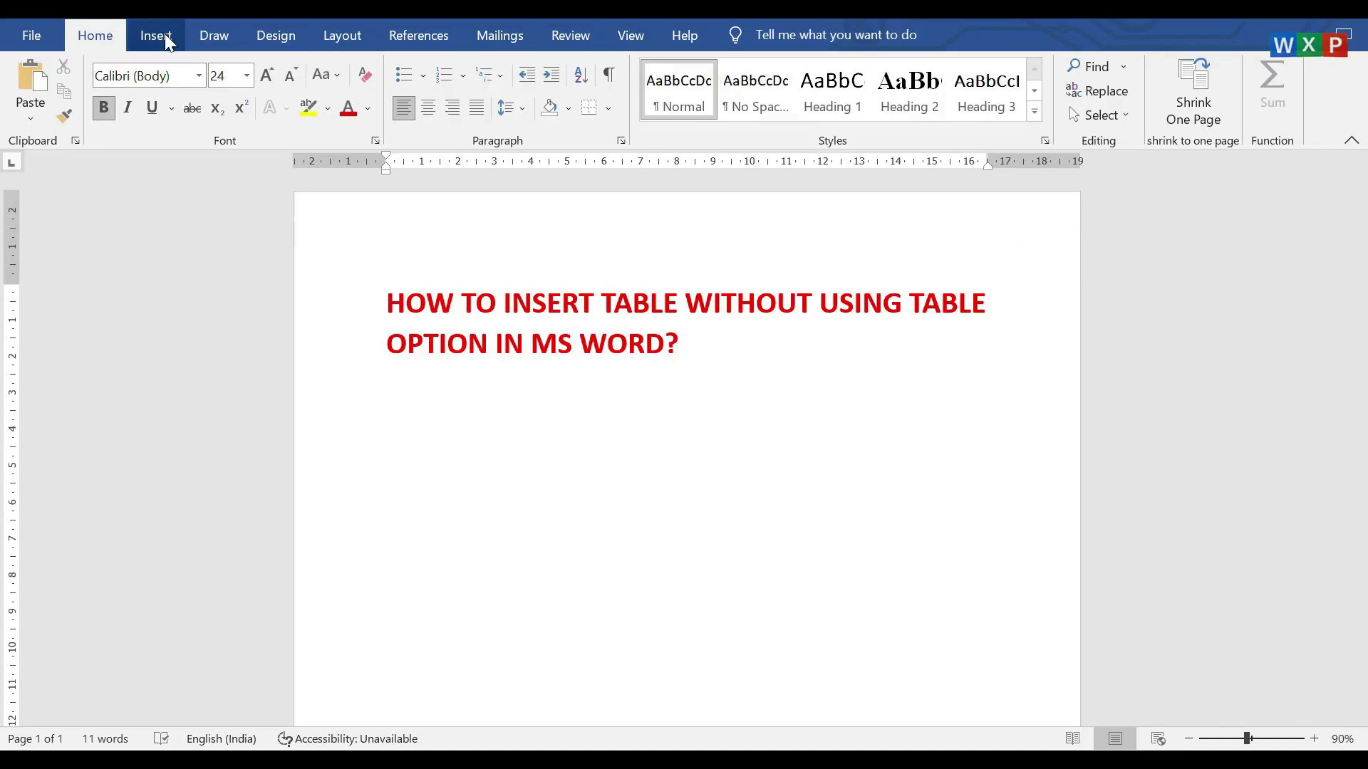
Write a line of four plus signs separated by three runs of hyphens, leaving a blank line below the heading.
left_click(167, 42)
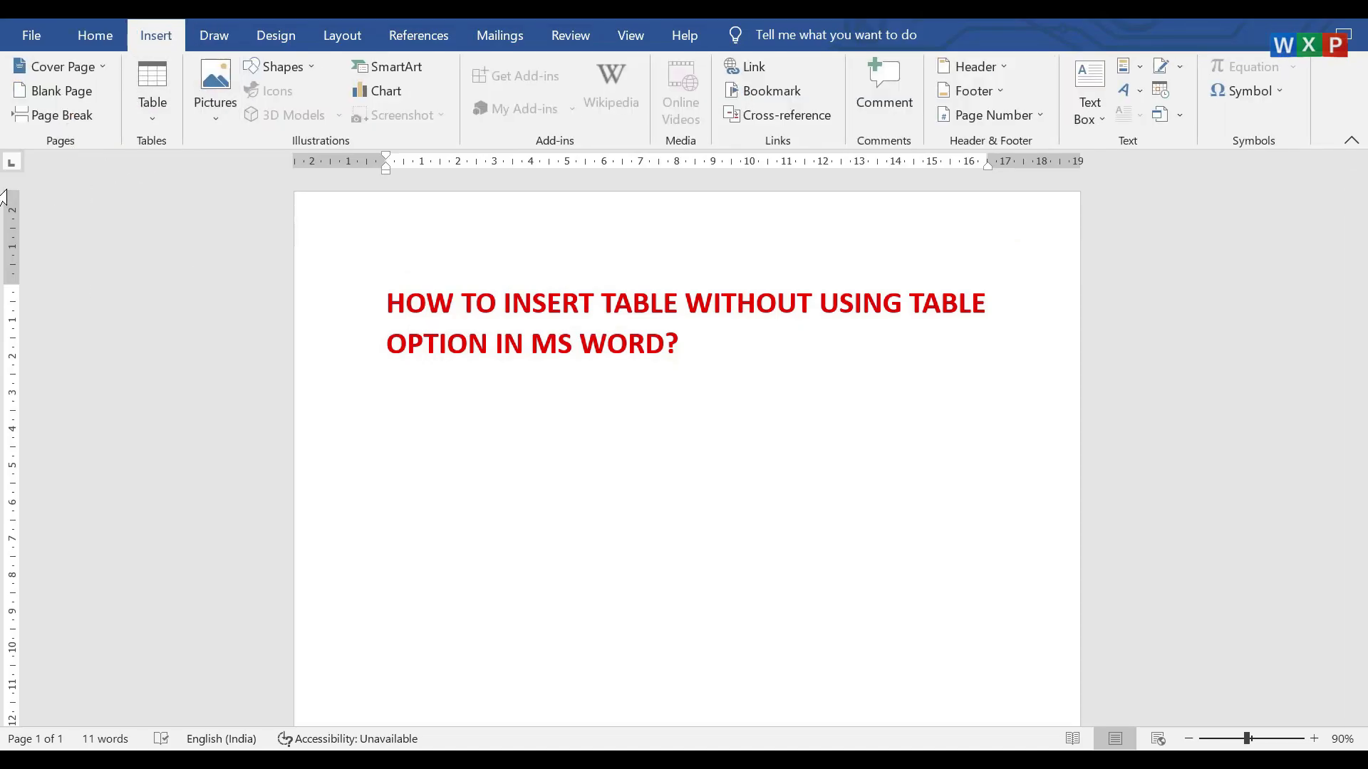
left_click(94, 35)
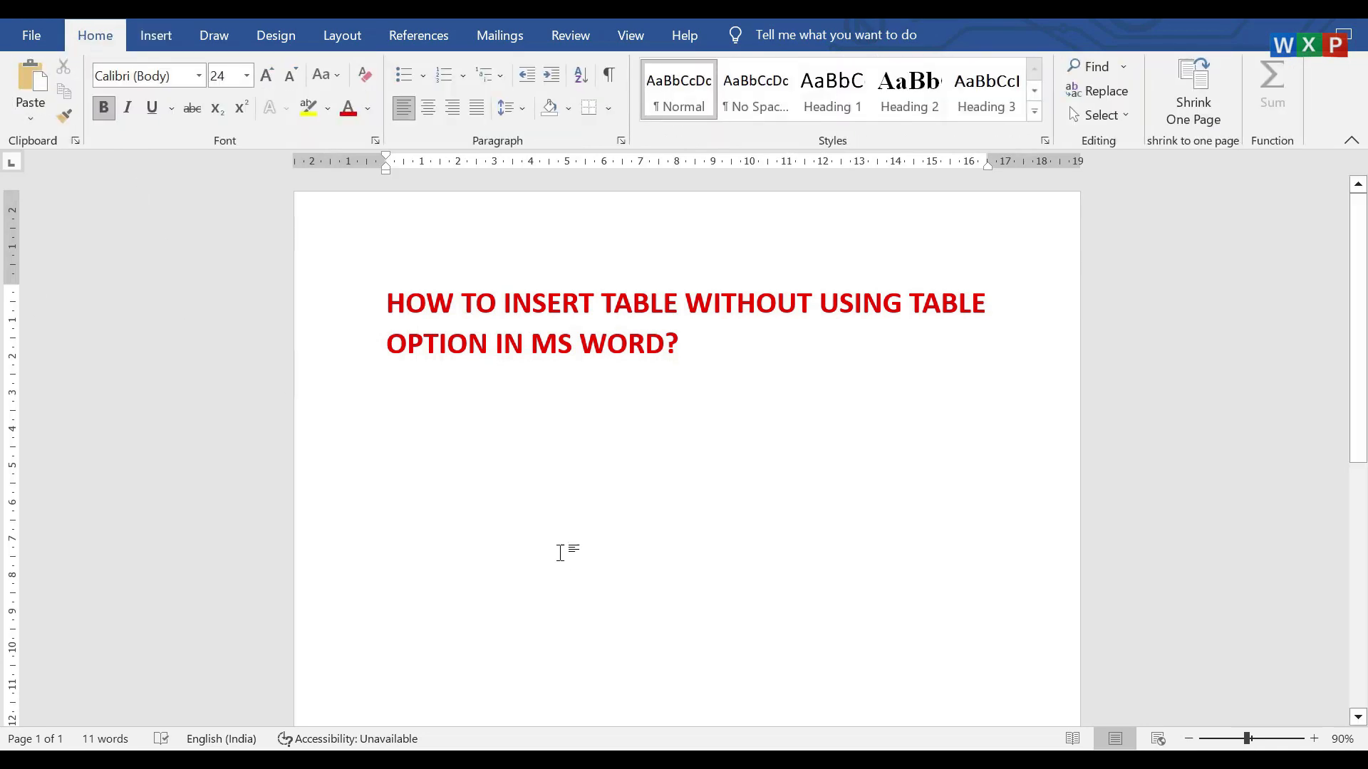
left_click_drag(407, 436, 650, 448)
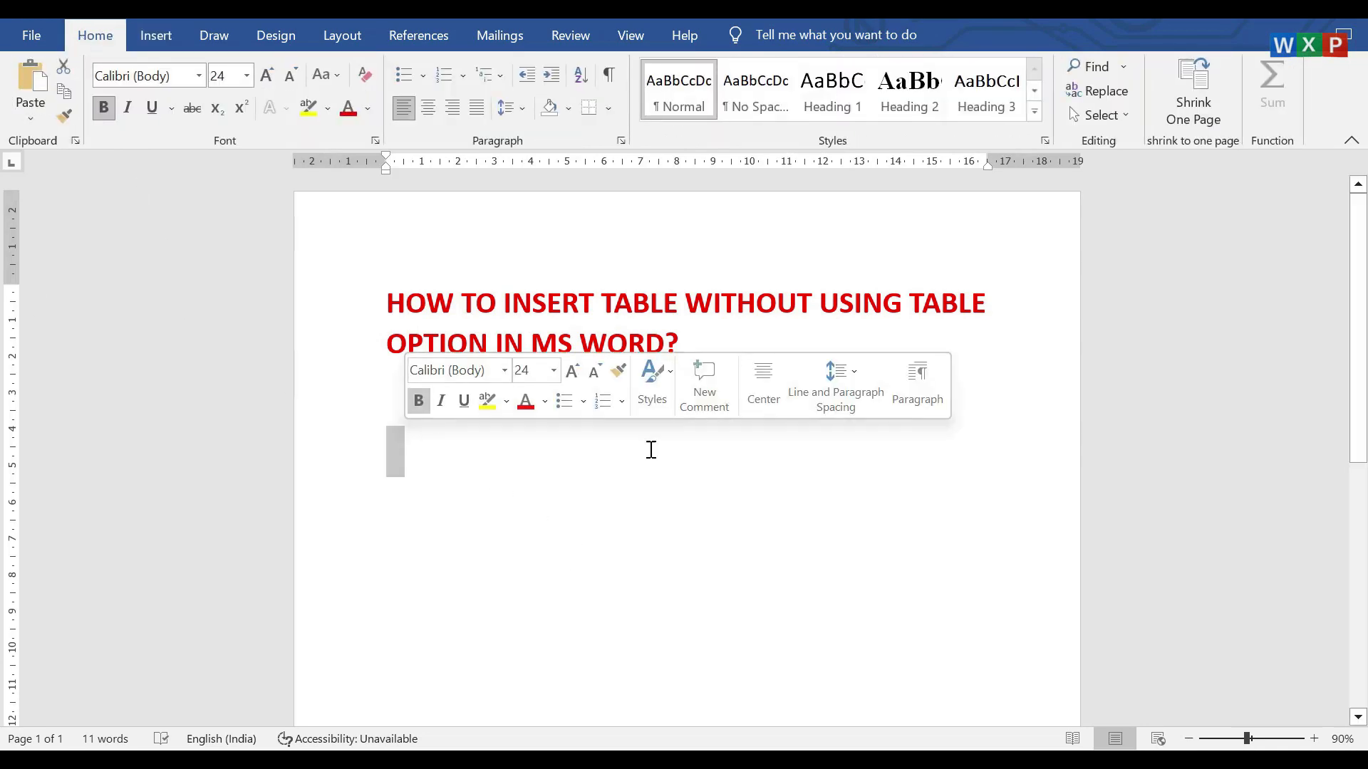
left_click(489, 459)
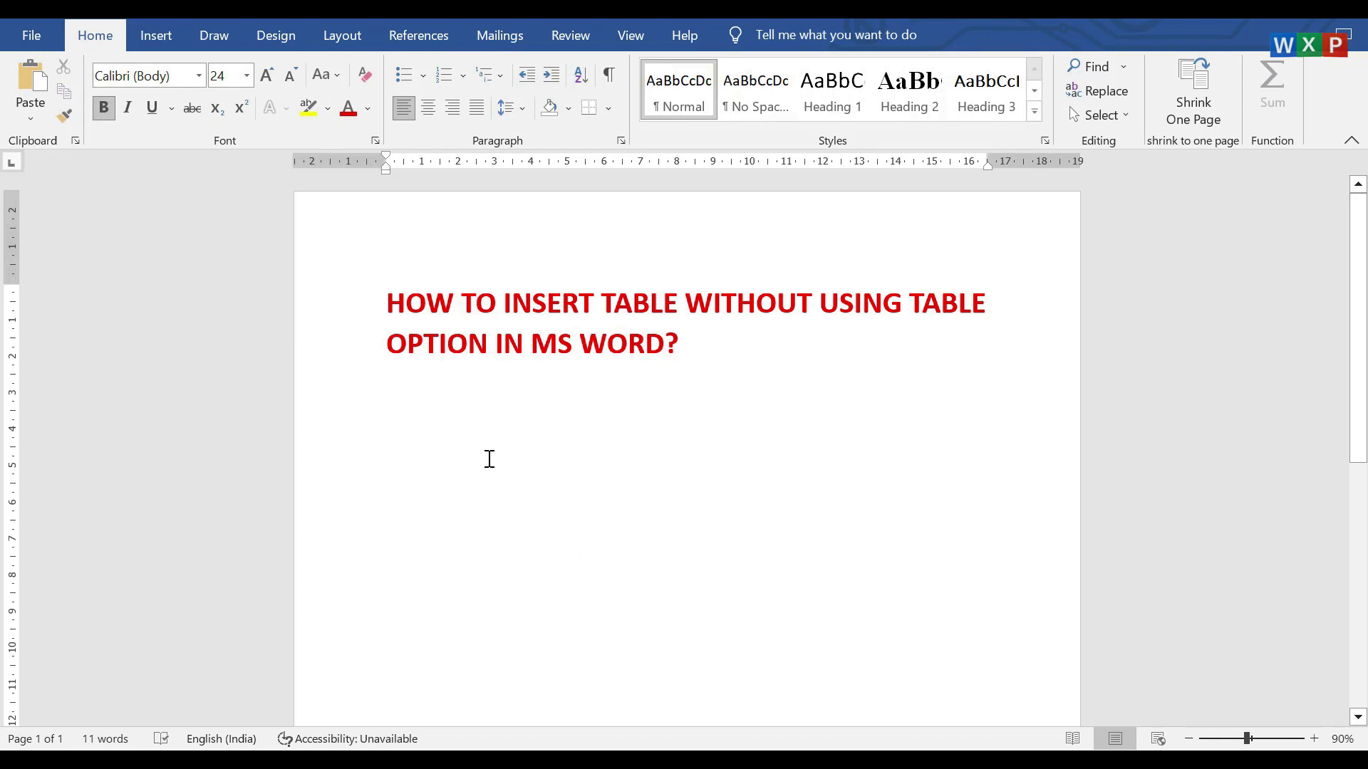
type("+")
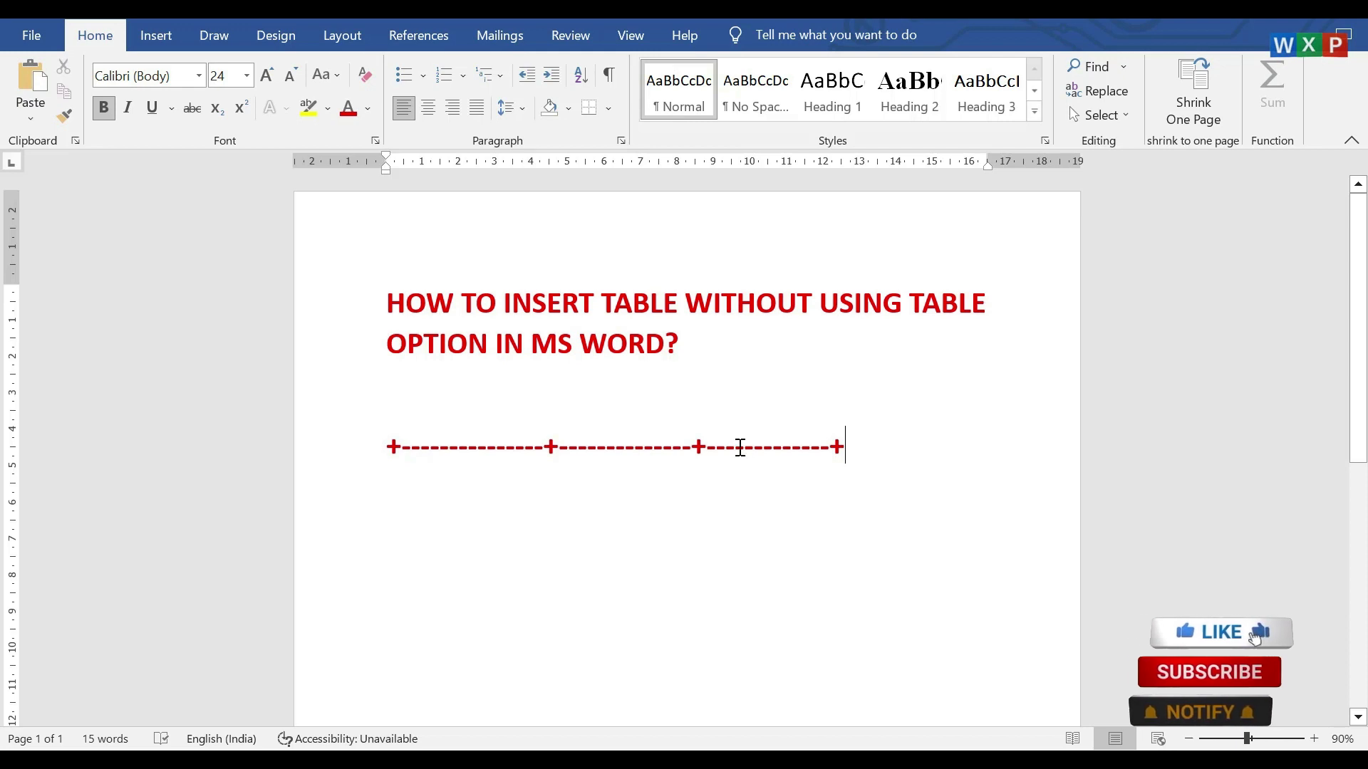
Add the line "3 ROW, 3 COL" directly below the heading.
left_click(695, 338)
key("Return")
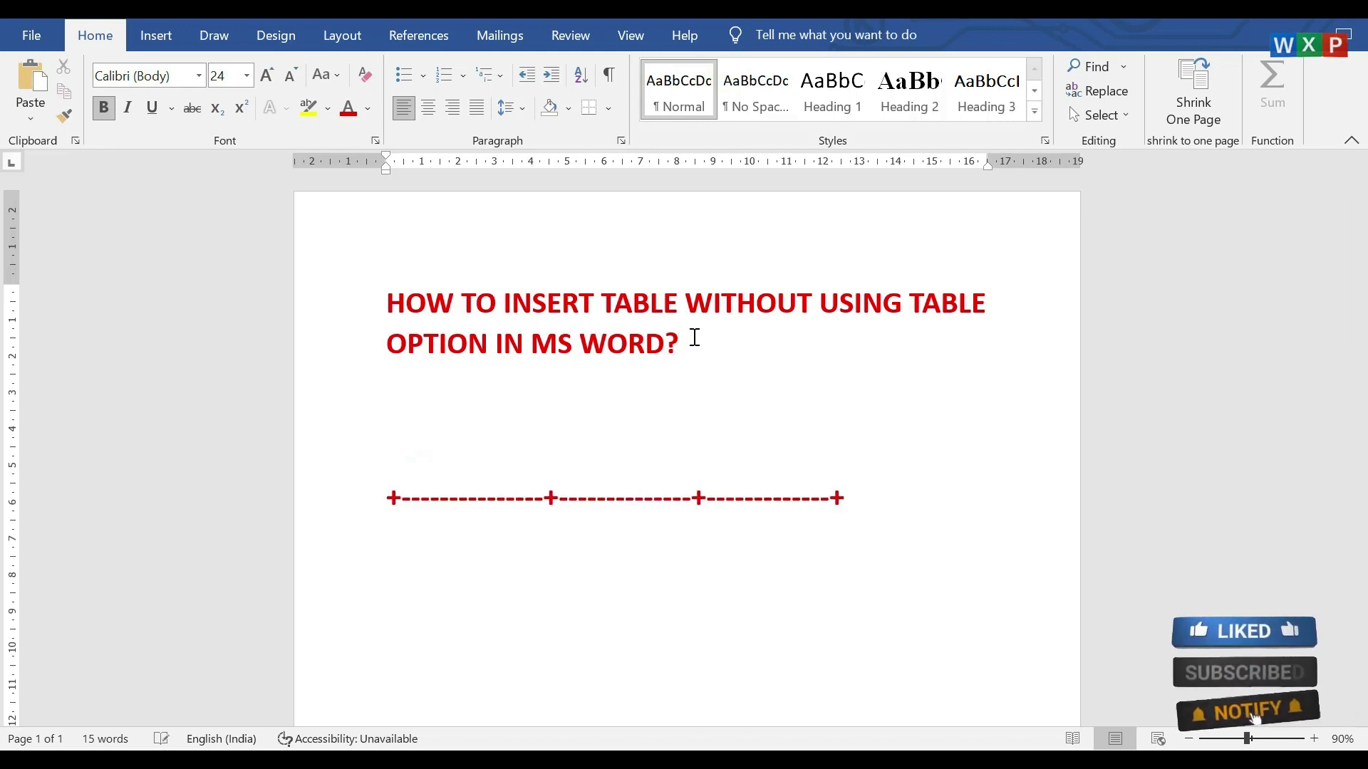
type("3 ROW, 3")
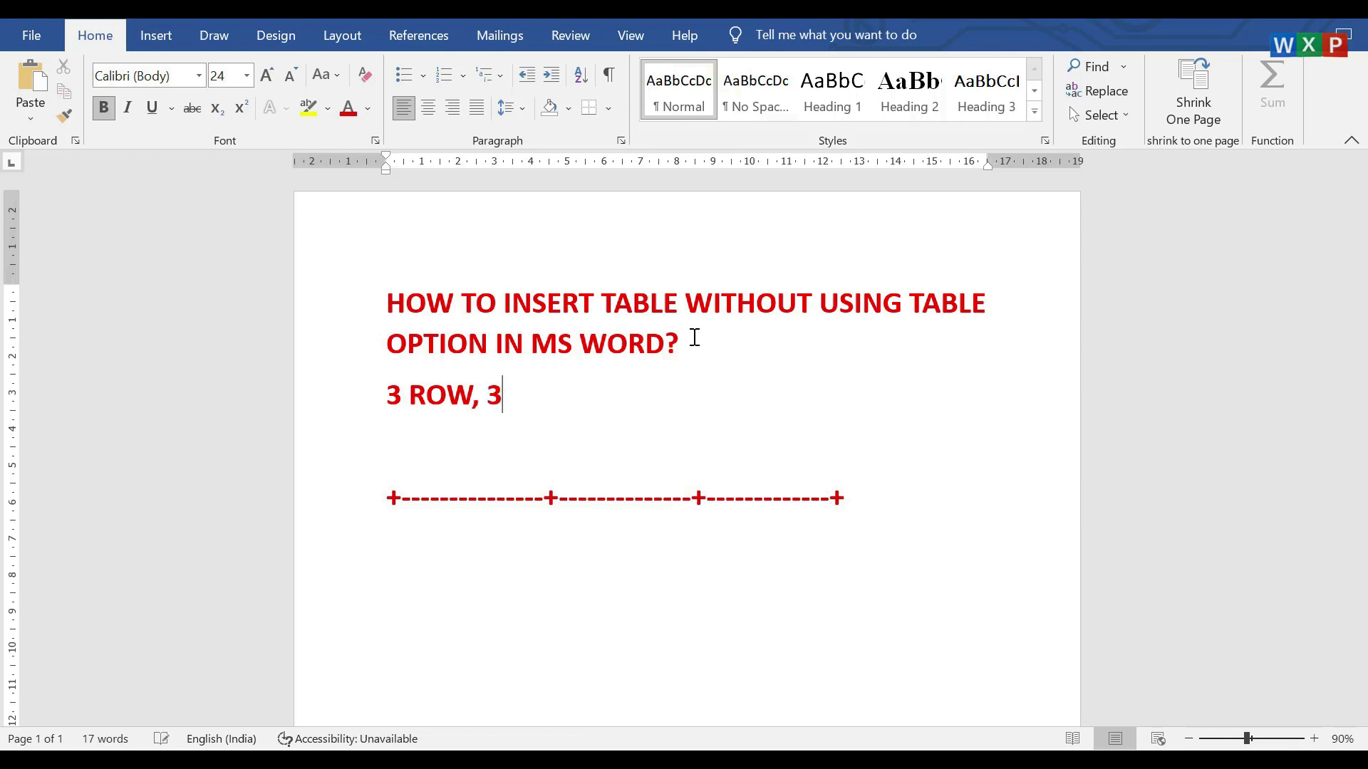
type("L")
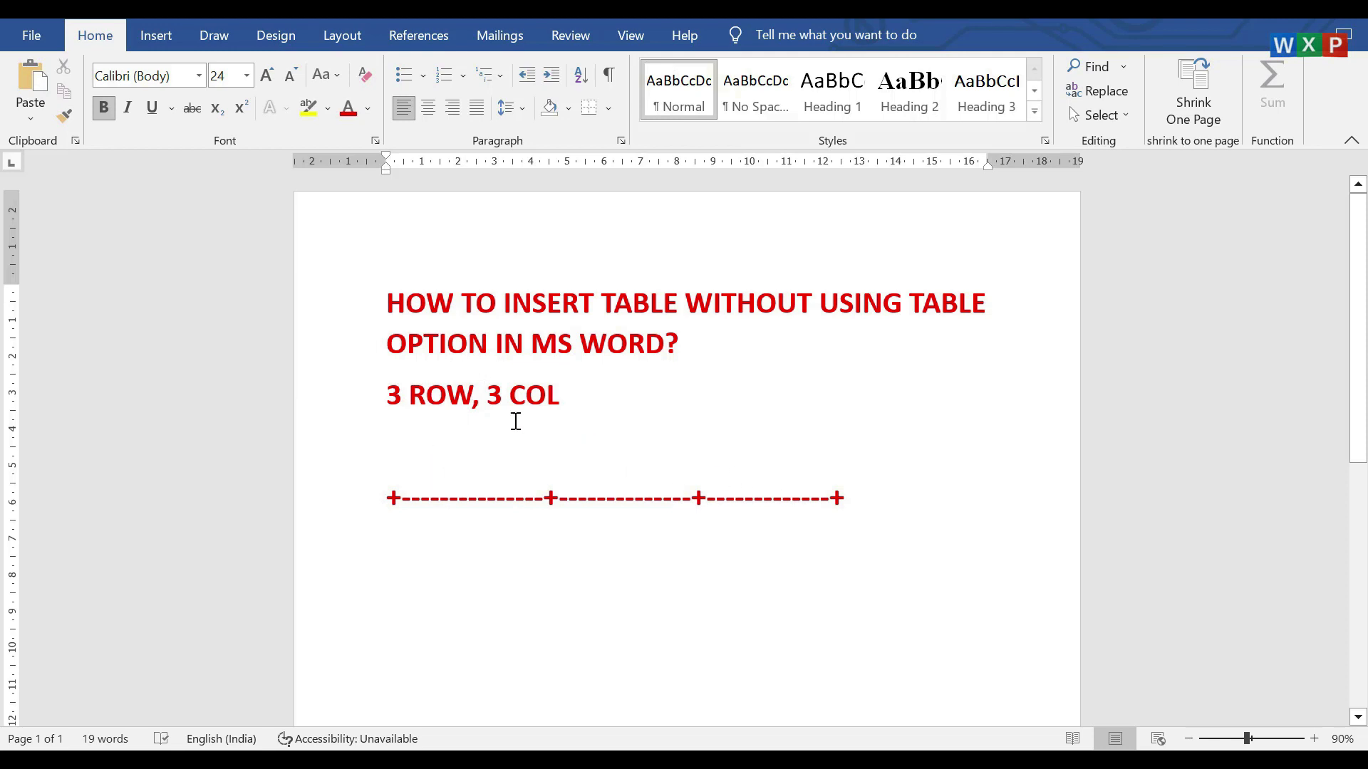
Convert the plus-and-hyphen line into a three-column table and extend it to three rows.
left_click(847, 497)
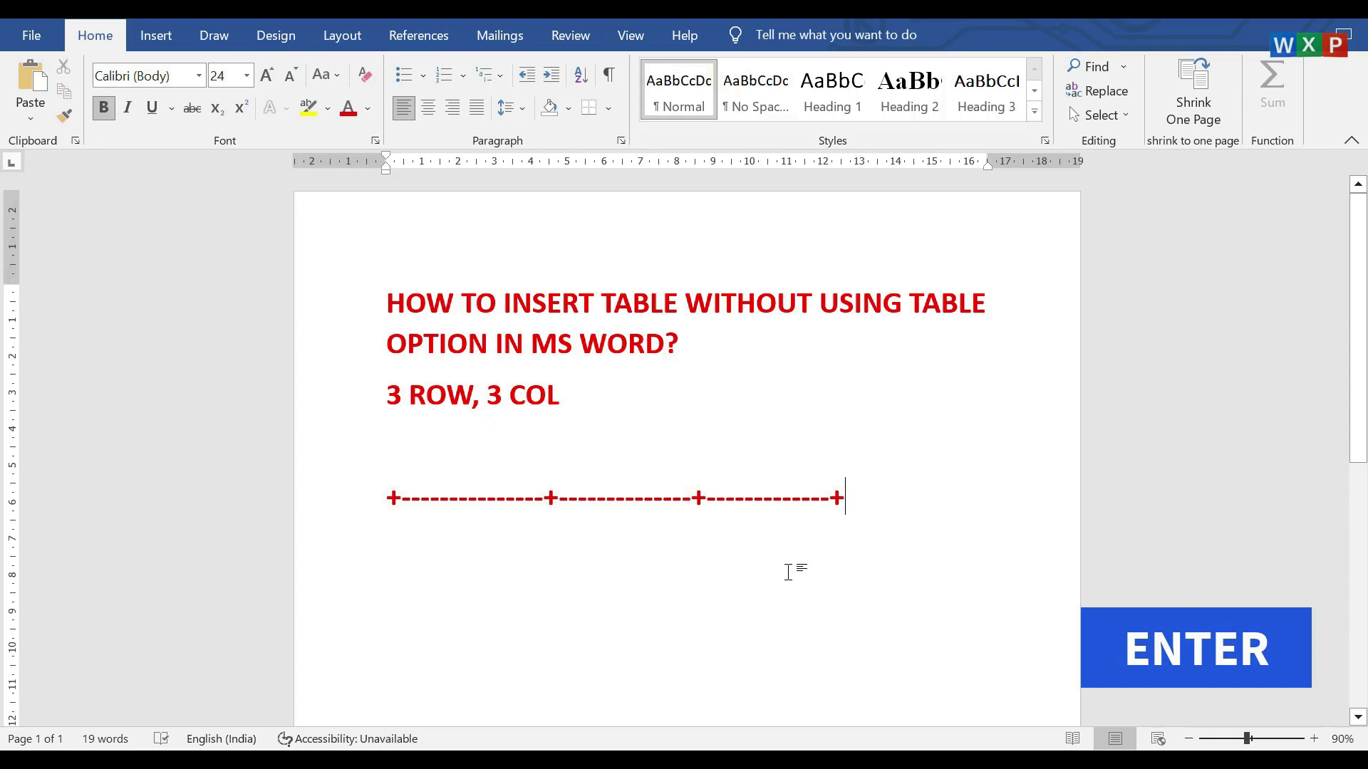
key("Return")
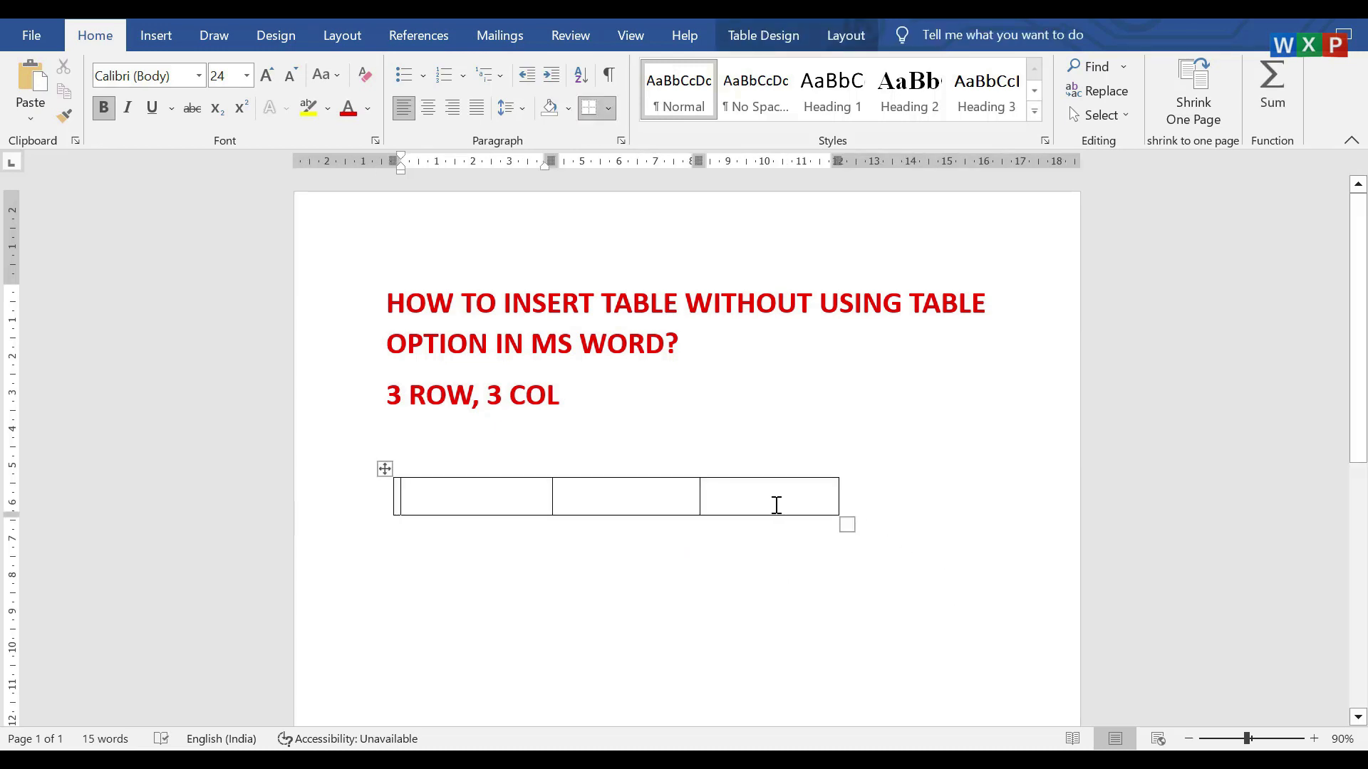
key("Tab")
key("Tab")
key("Tab")
key("Tab")
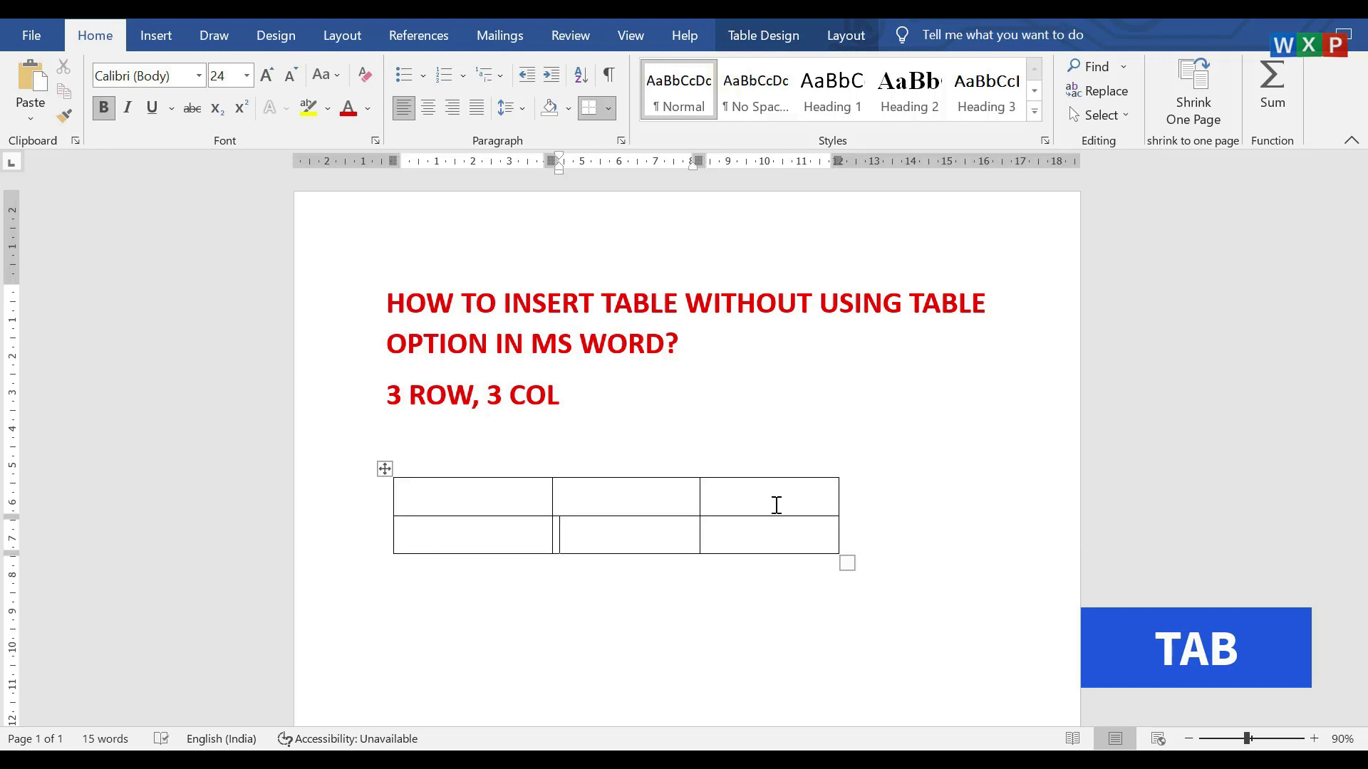
key("Tab")
key("Tab")
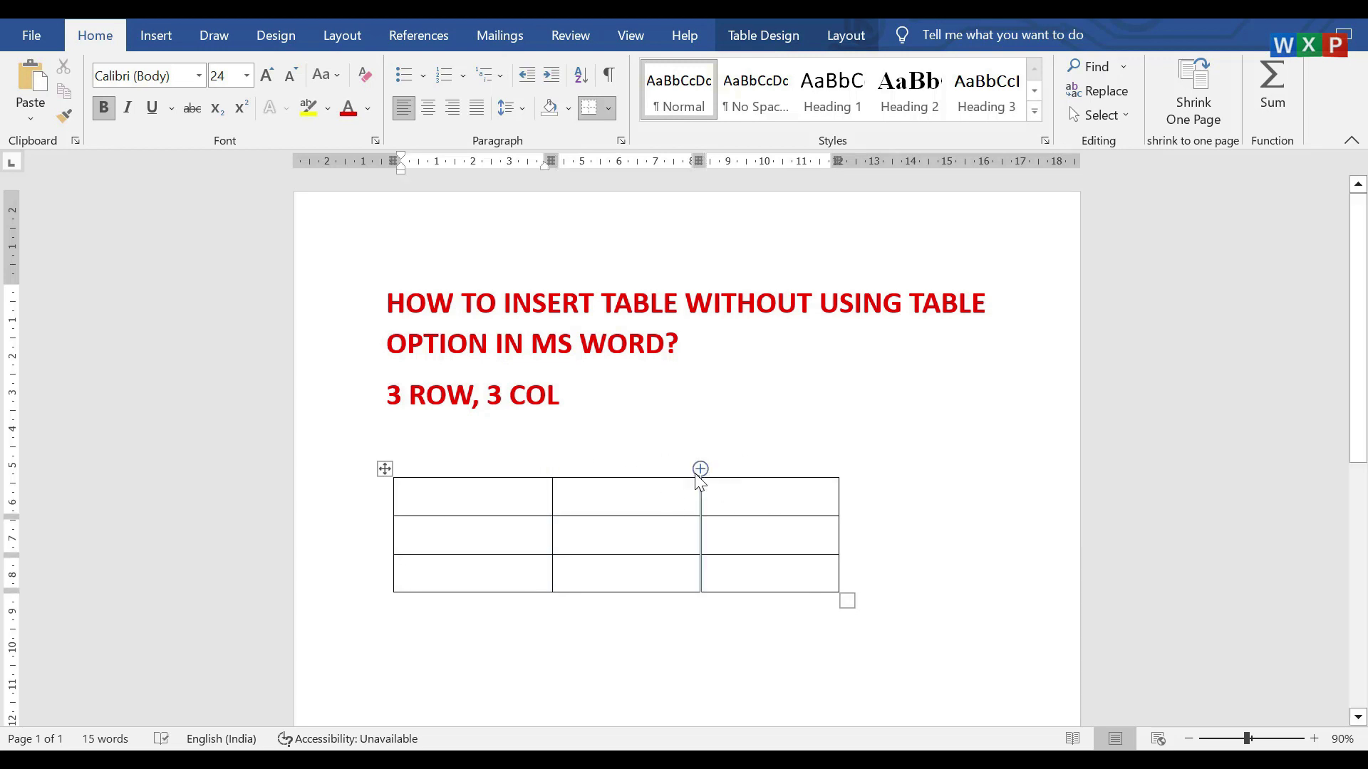
Write "DONE… OKAY.. IS NOT IT COOL?" below the table.
left_click(441, 659)
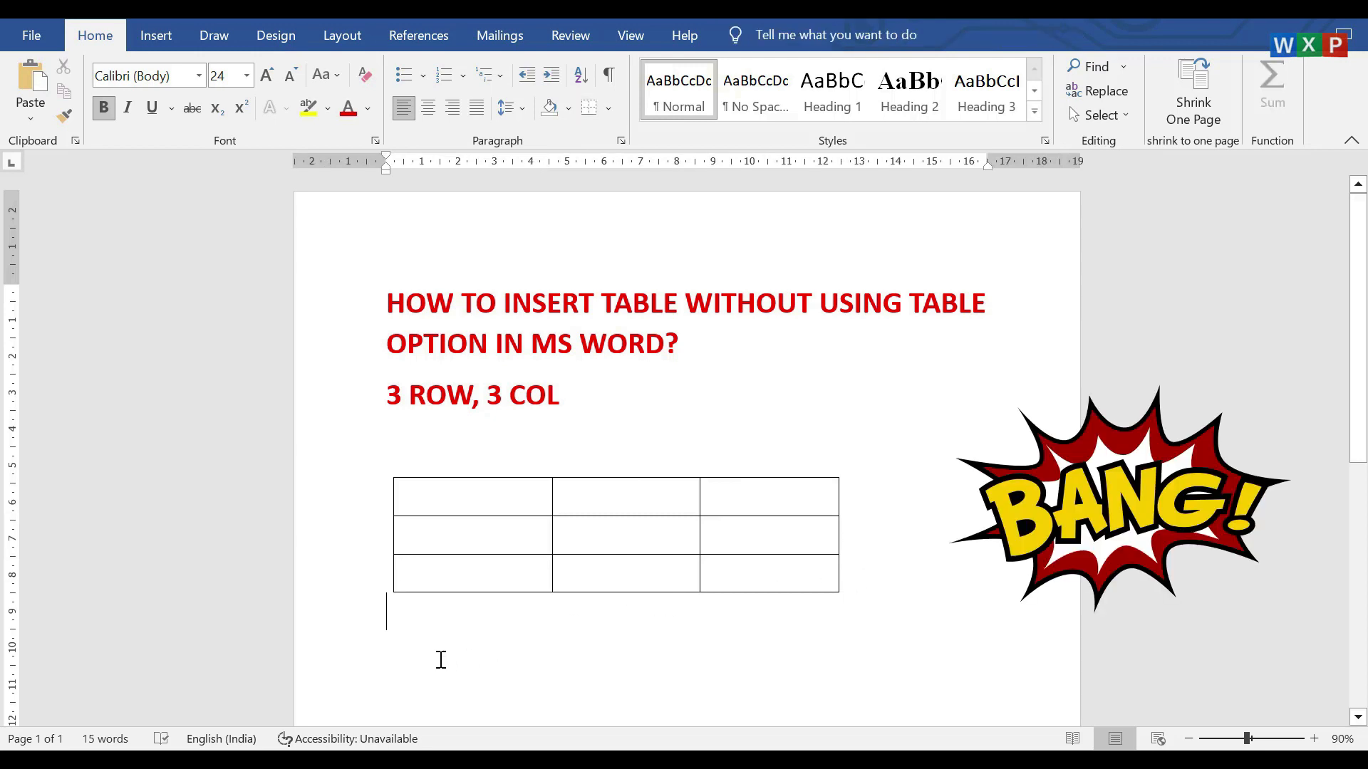
type("DONE")
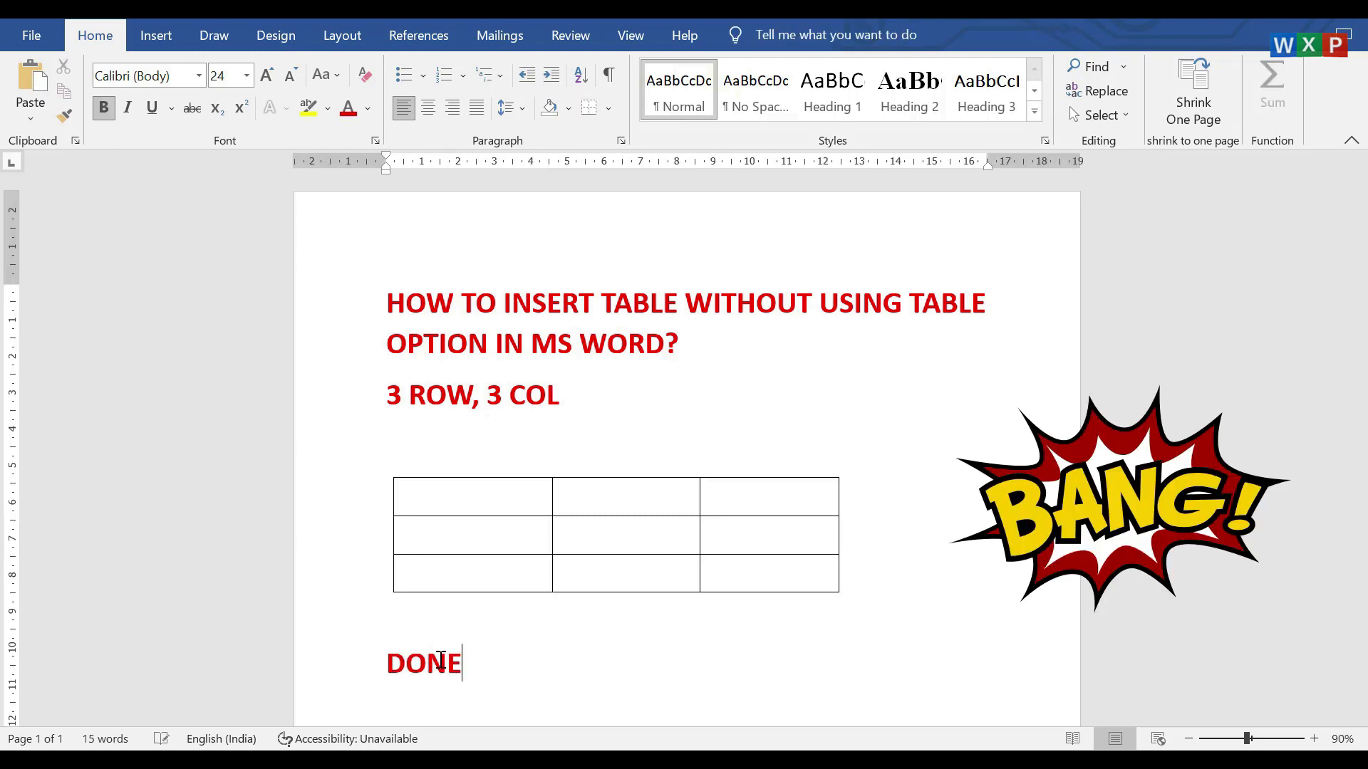
type("... OKAY")
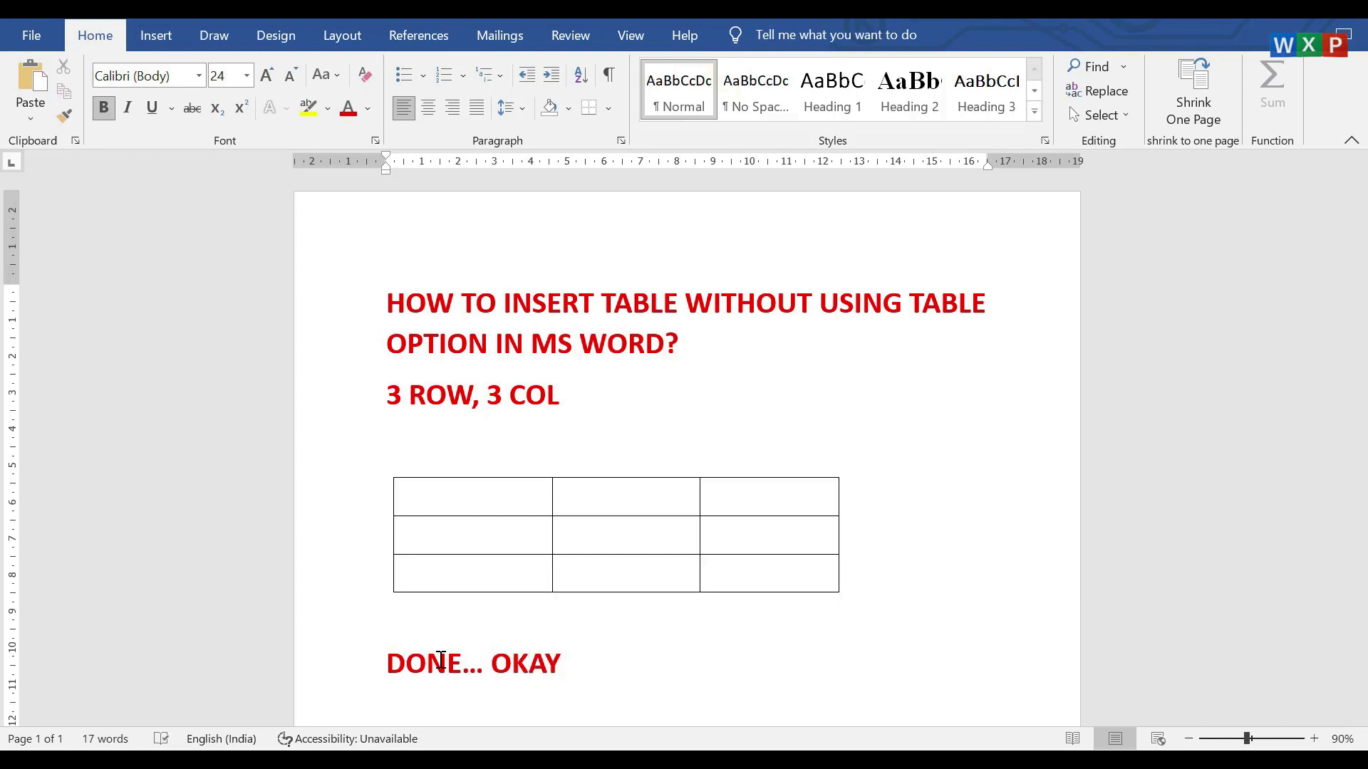
type(".. IS N")
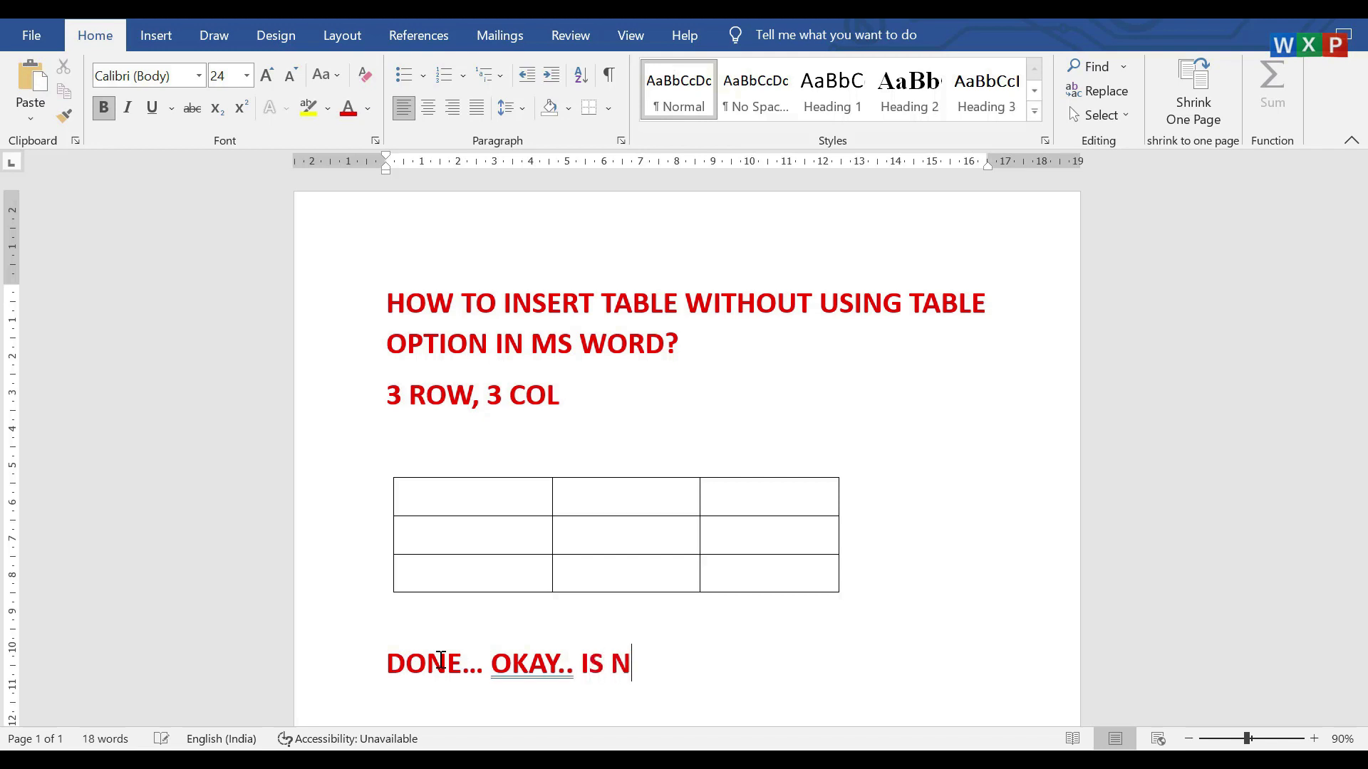
type("OT IT COOL?")
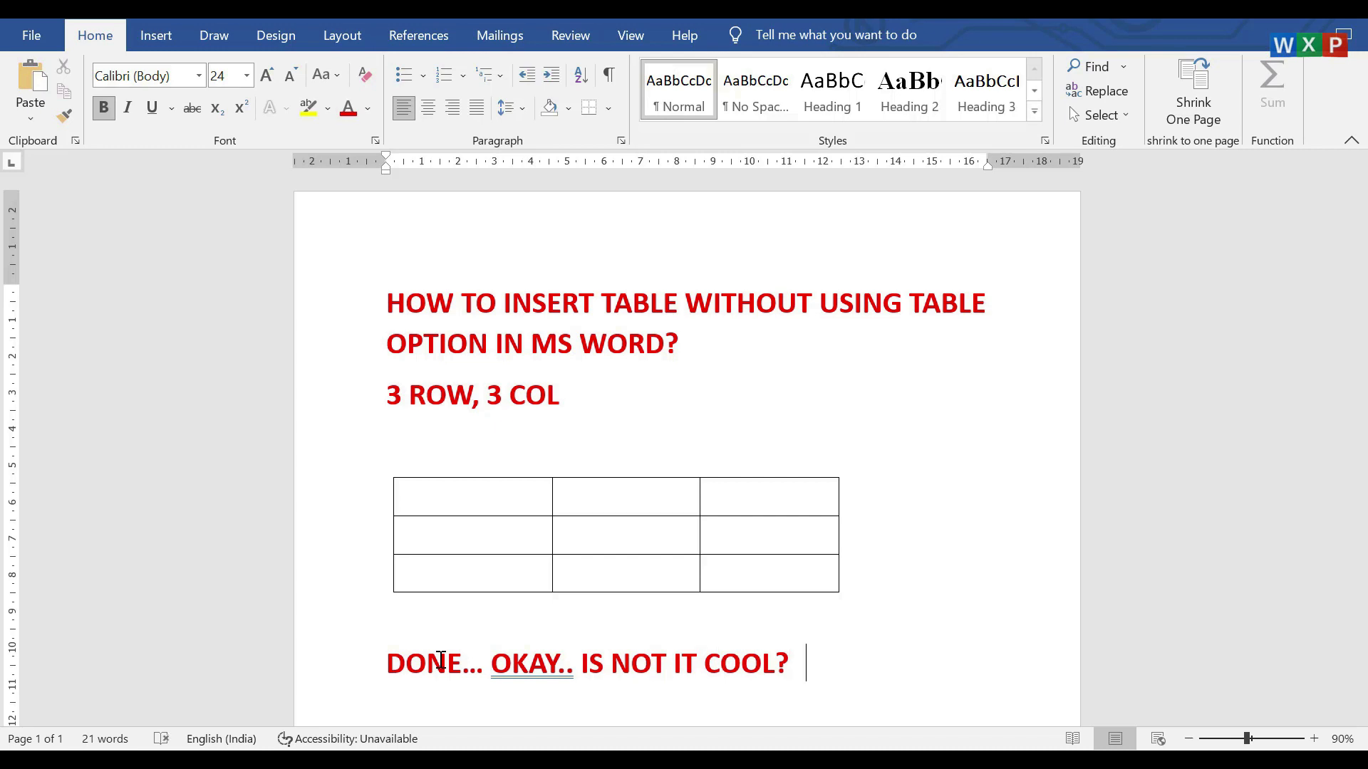